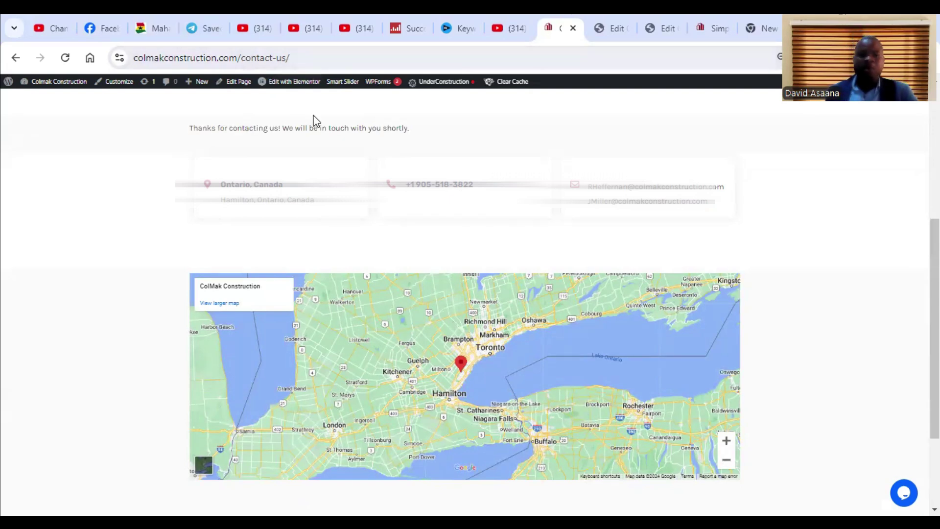
Step: Create a new page titled "Thank You" on the site and publish it
scroll(318, 117, "up", 5)
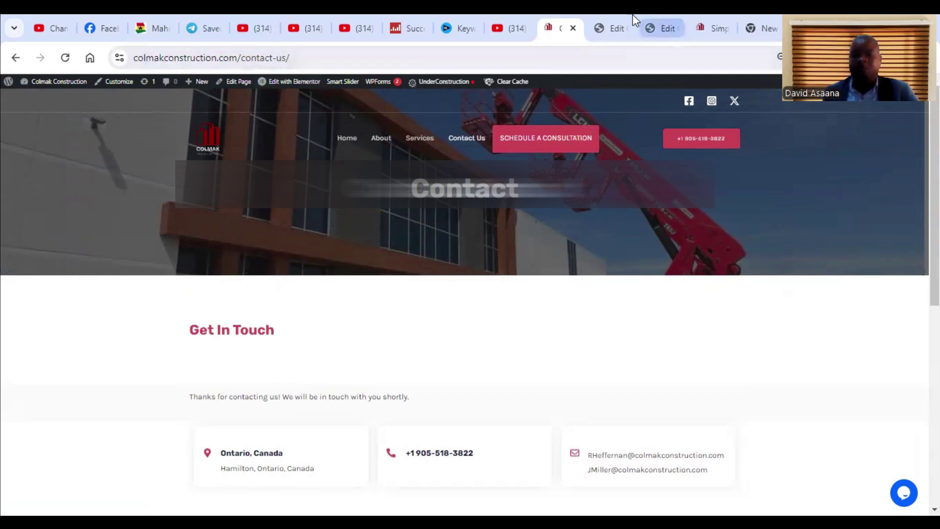
left_click(602, 14)
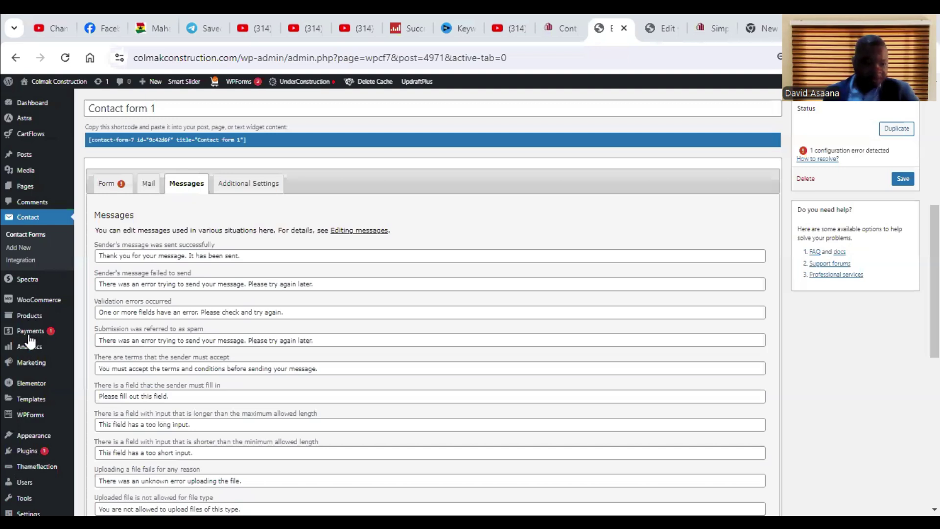
mouse_move(29, 190)
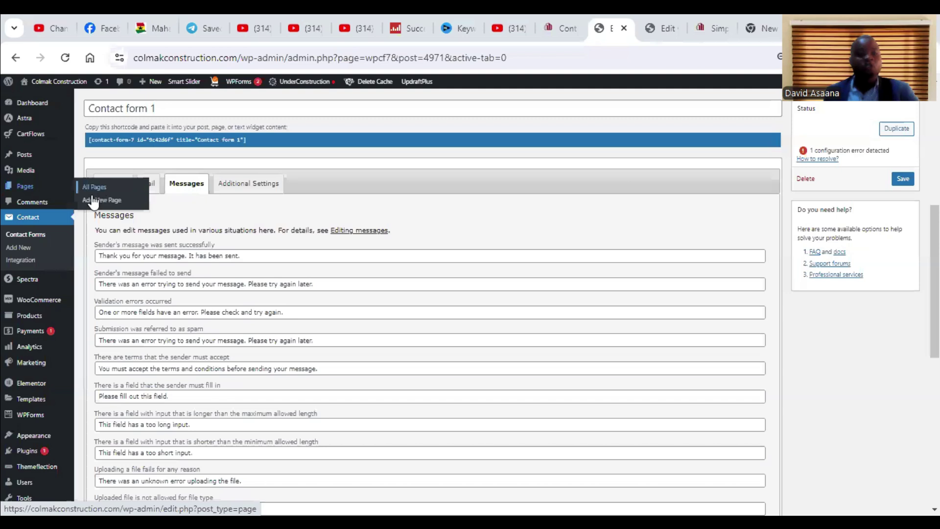
left_click(111, 203)
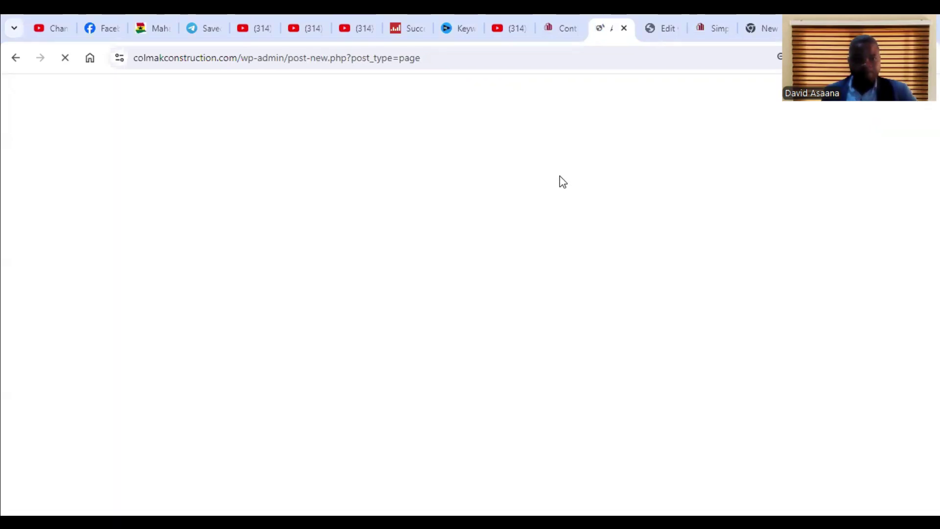
left_click(272, 162)
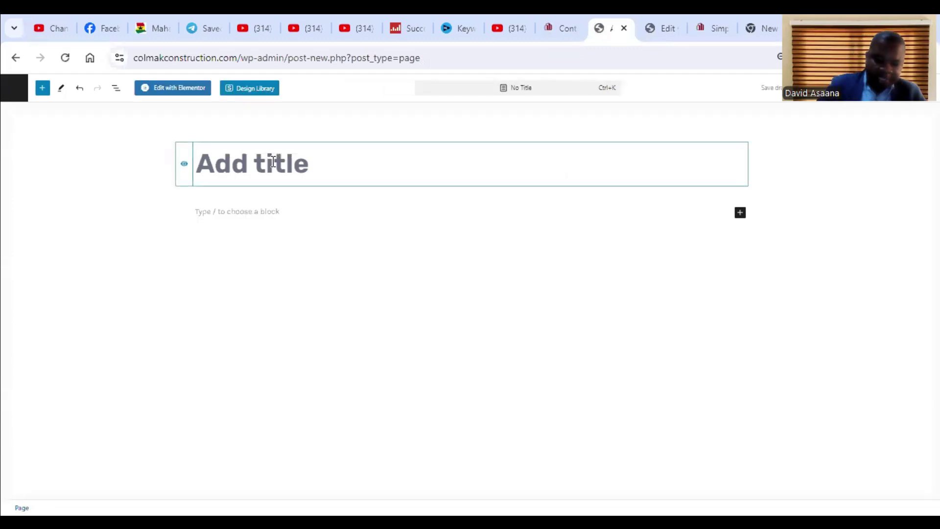
type("Than")
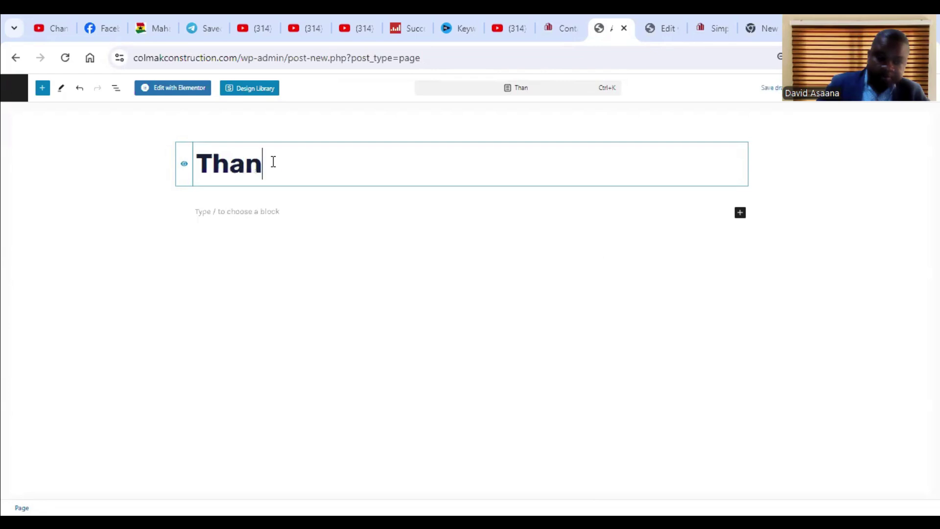
type("k You")
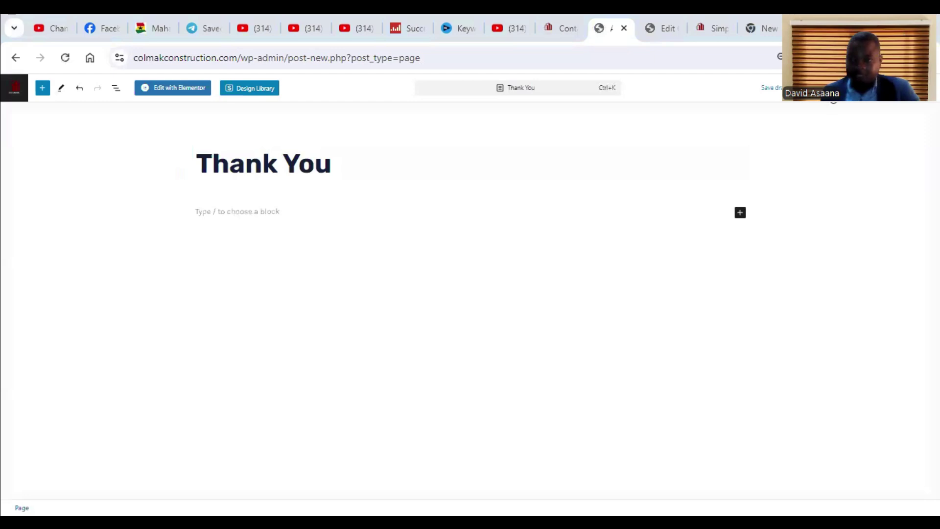
left_click(901, 88)
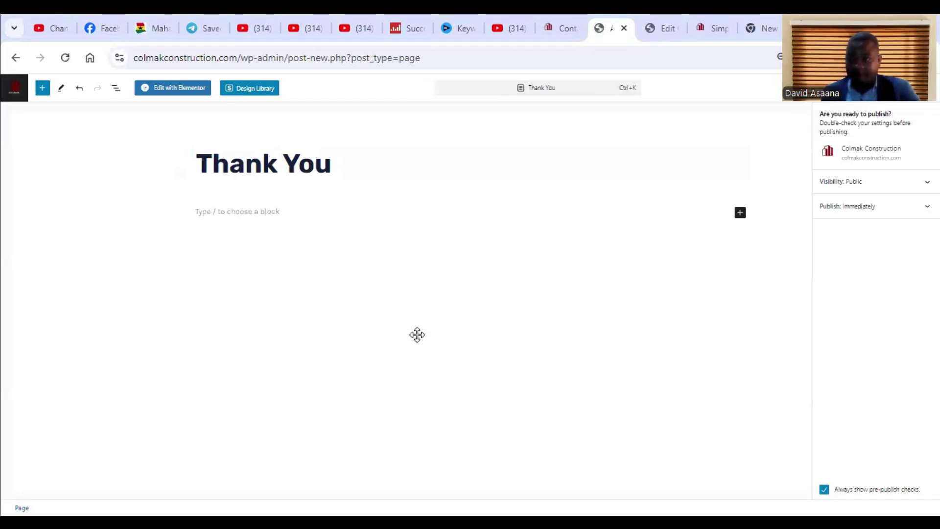
left_click(900, 87)
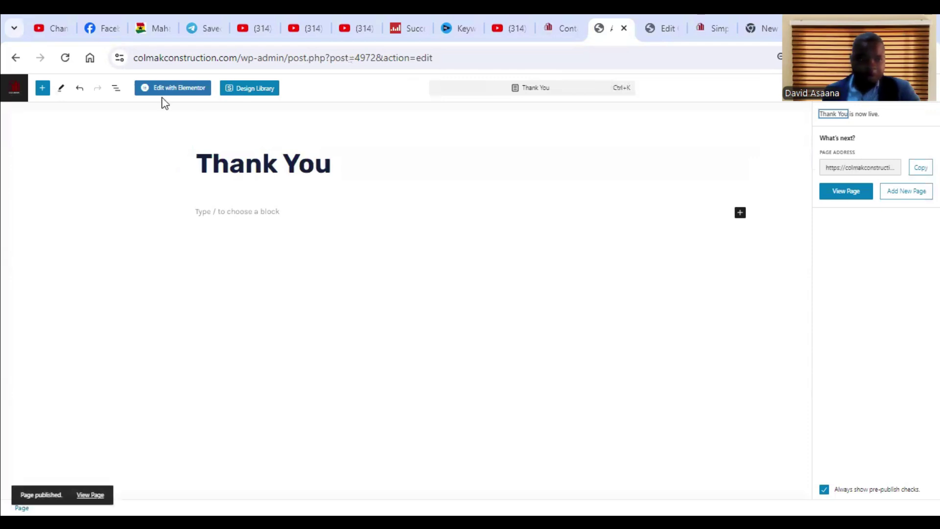
Step: Open the Thank You page in Elementor and set its page layout to Elementor Canvas
left_click(193, 93)
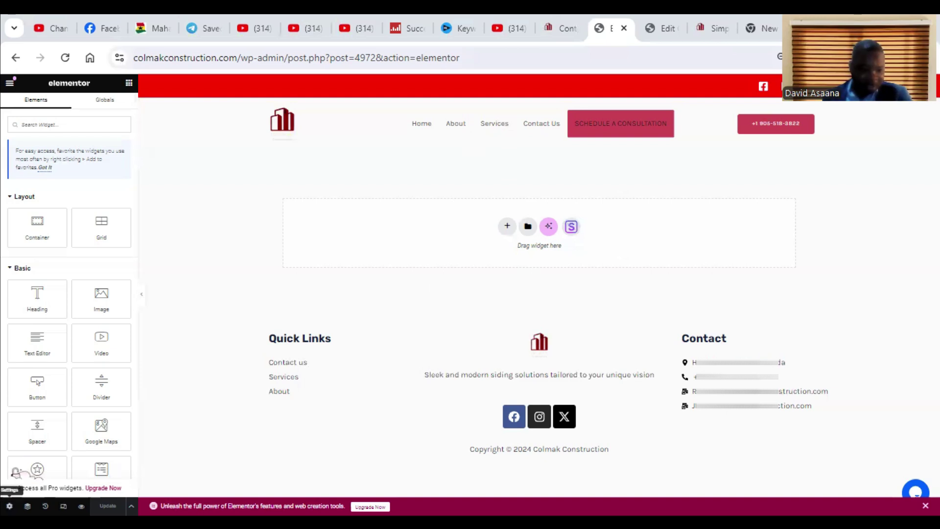
left_click(9, 506)
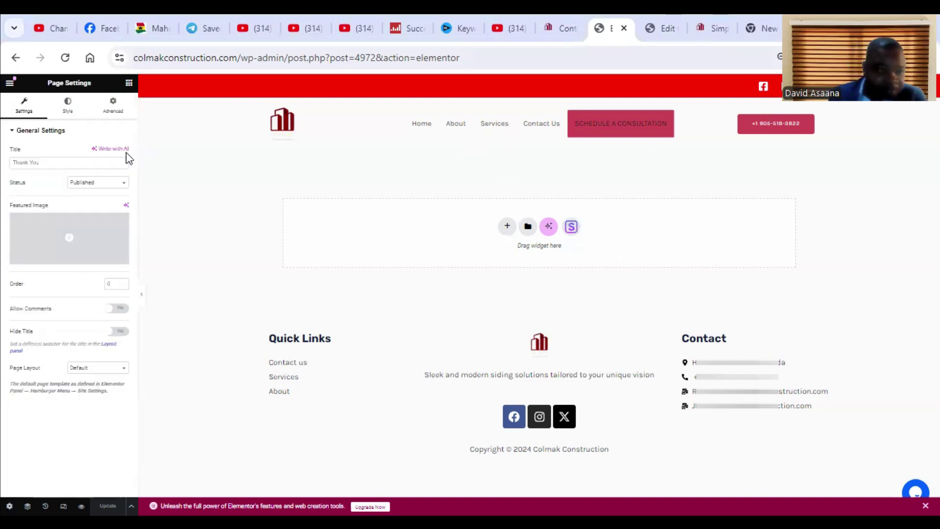
left_click(109, 117)
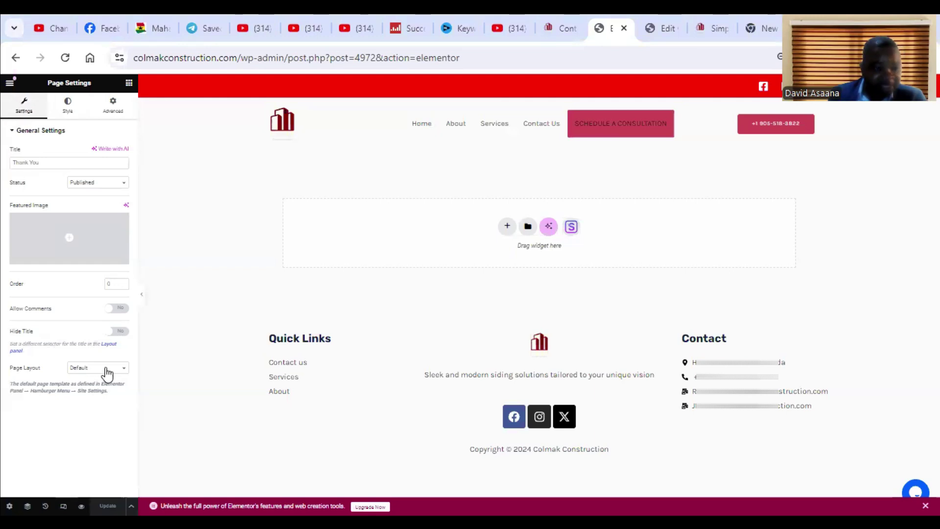
left_click(110, 374)
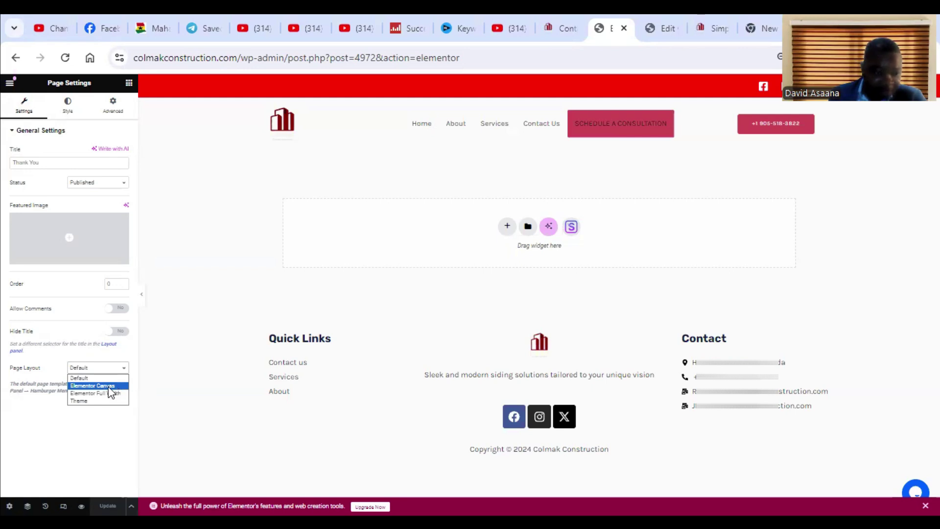
left_click(109, 387)
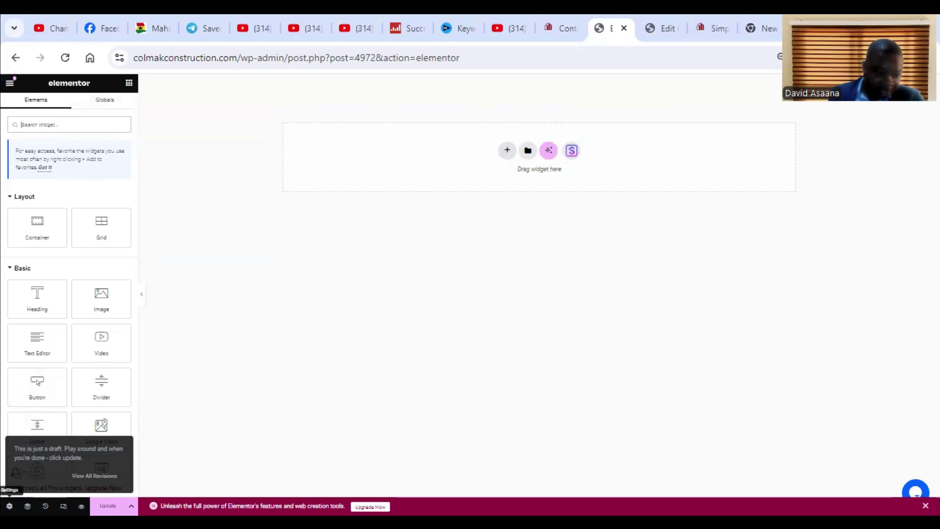
Step: Set the Thank You page's layout to Default in the page settings
left_click(9, 506)
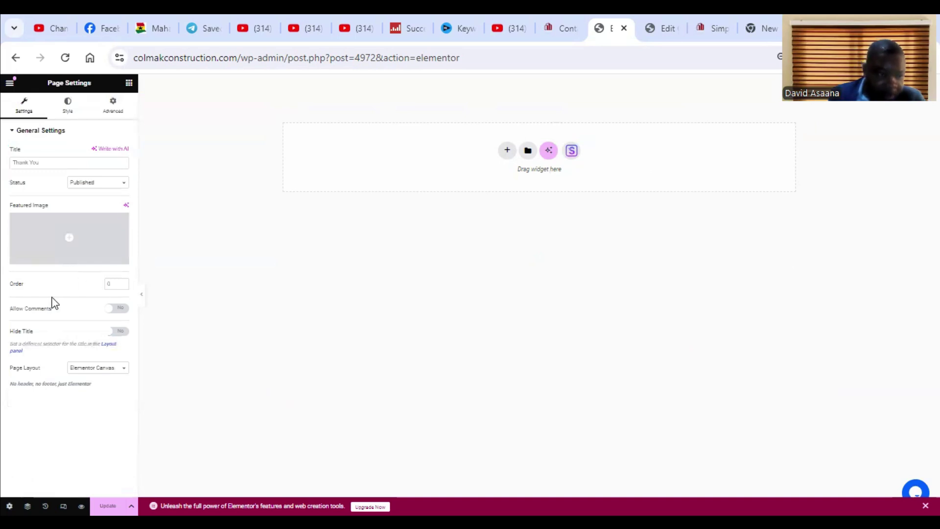
left_click(98, 369)
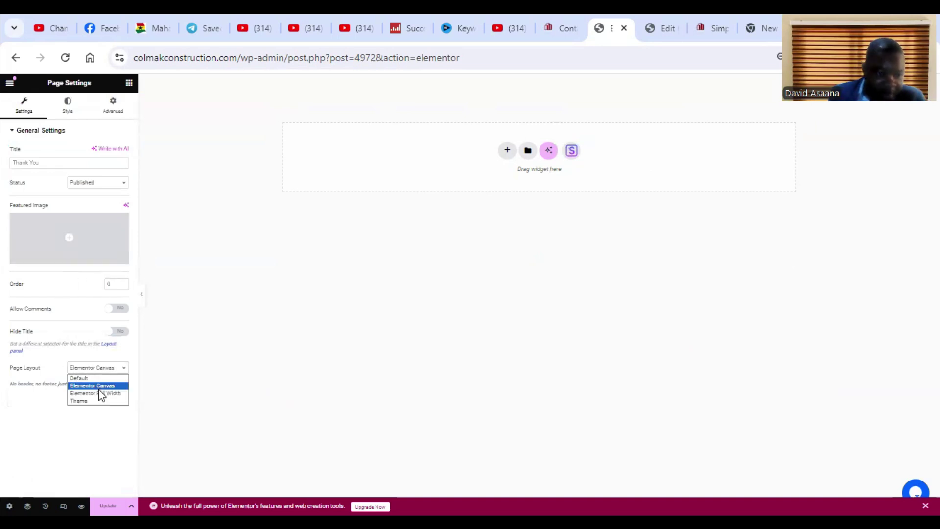
left_click(97, 377)
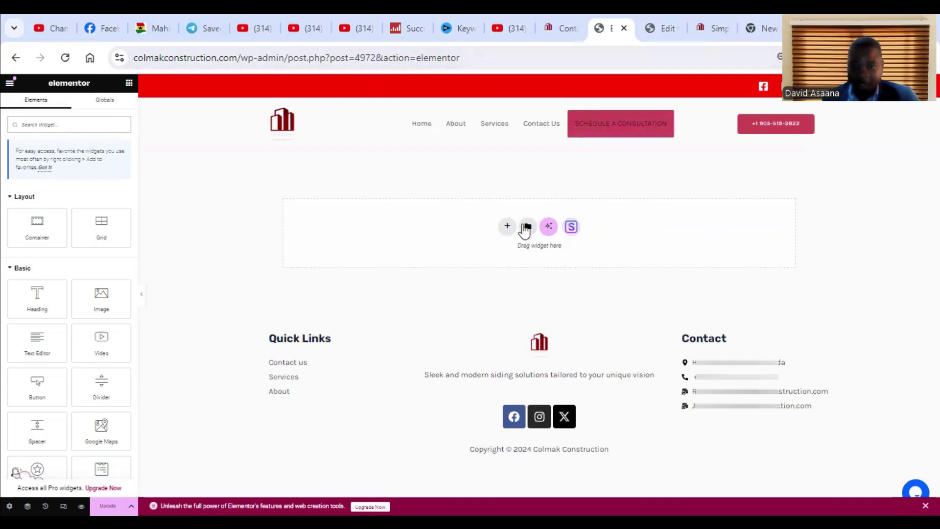
Step: Add a three-column flexbox container with a wide middle column, preview the page and return to the editor
left_click(507, 226)
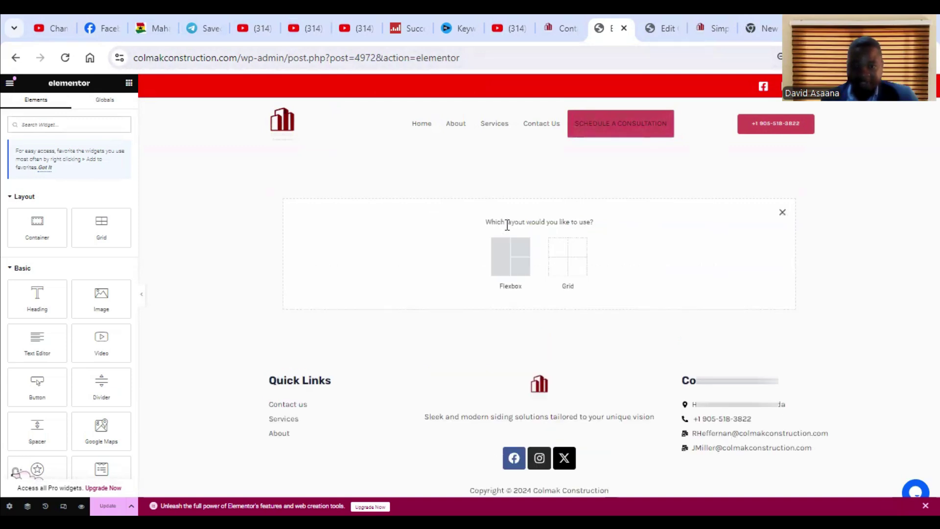
left_click(513, 257)
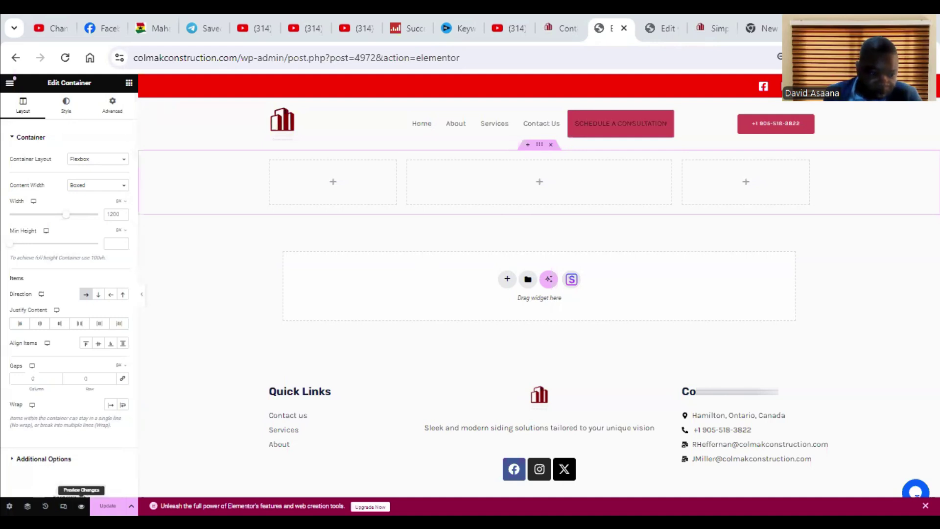
left_click(81, 506)
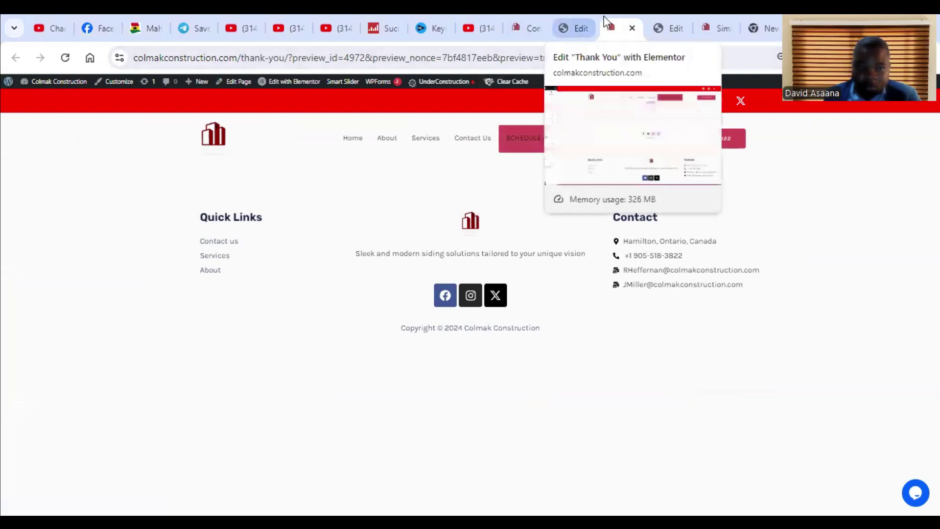
left_click(576, 23)
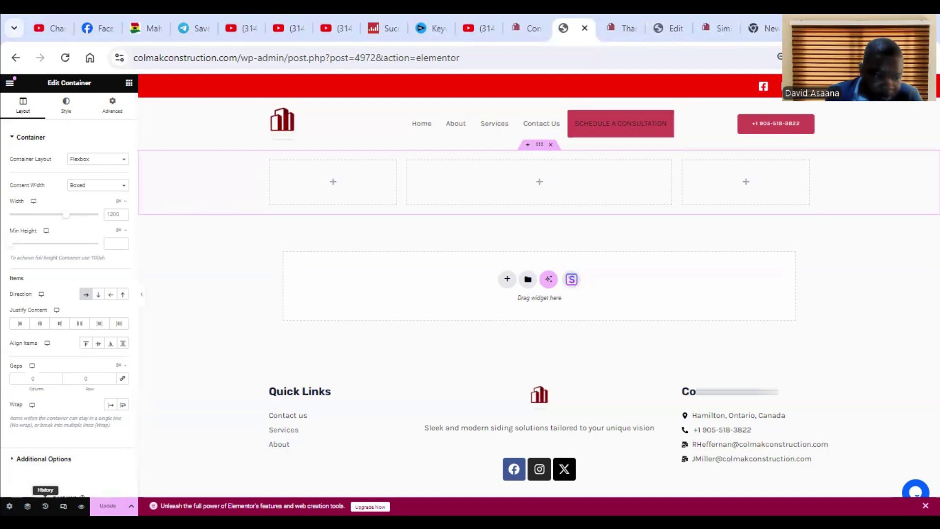
Step: Revert the page through its edit history to the first page layout edit, removing the three-column container
left_click(45, 505)
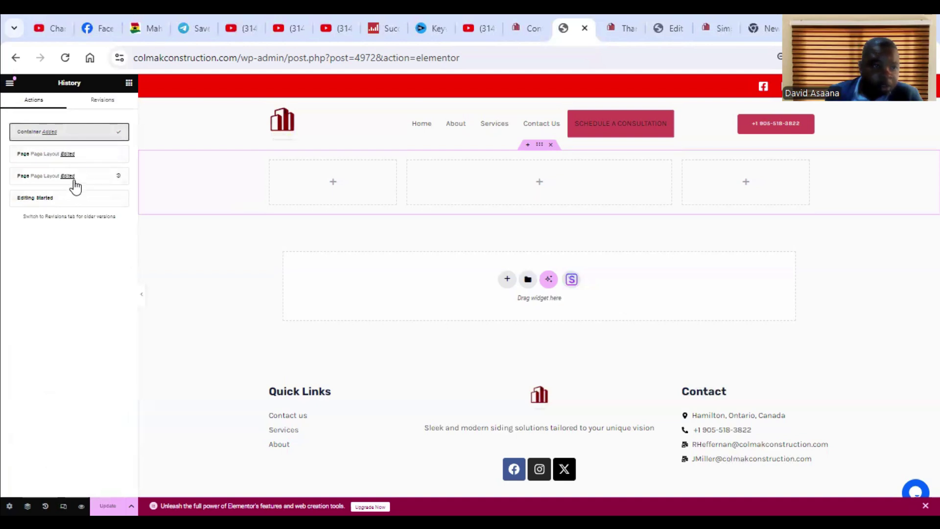
left_click(73, 181)
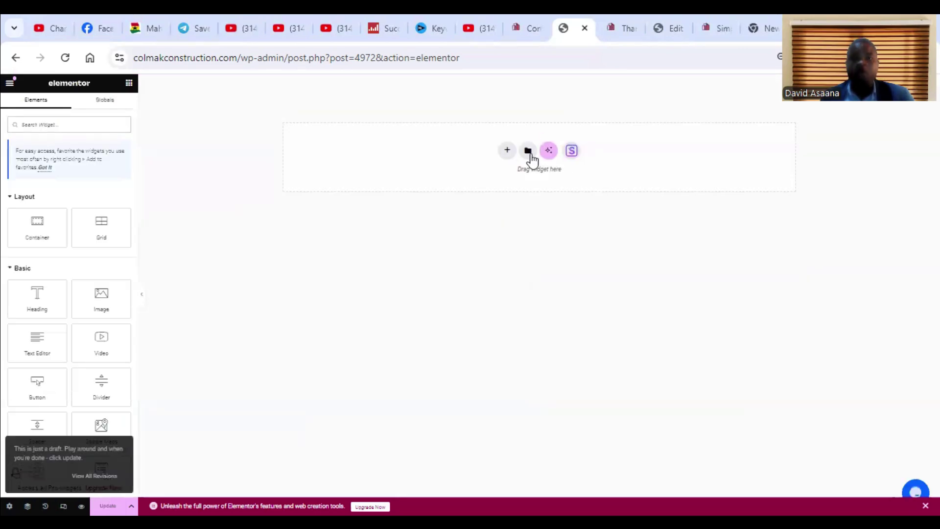
Step: Add a single-column flexbox container with vertical direction to the blank page
left_click(506, 152)
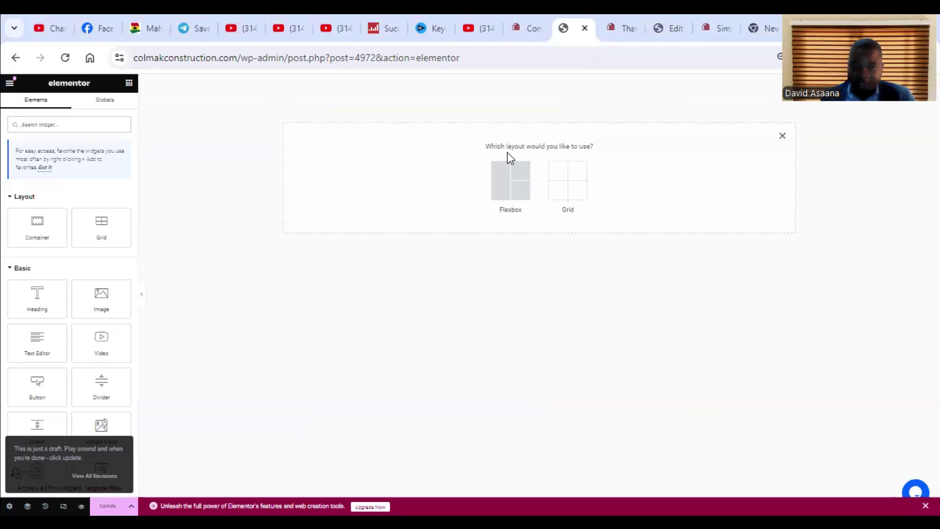
left_click(510, 177)
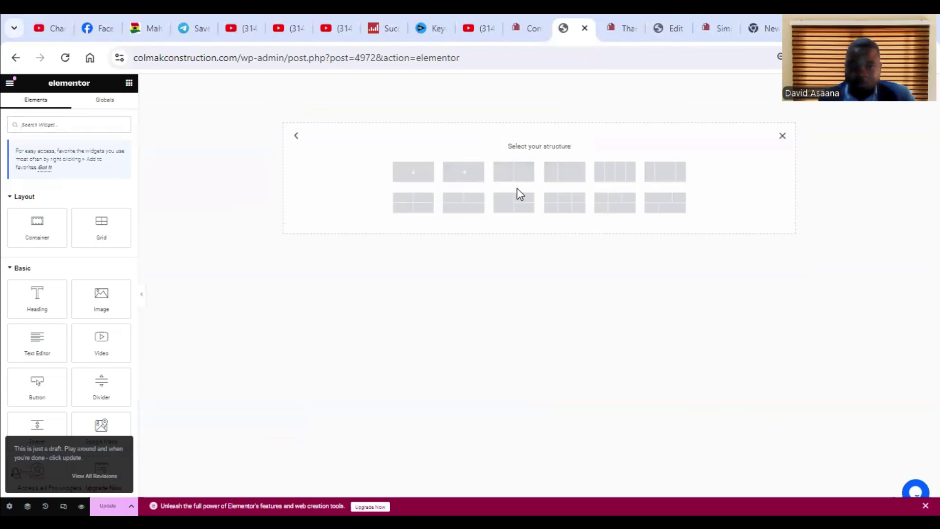
left_click(412, 179)
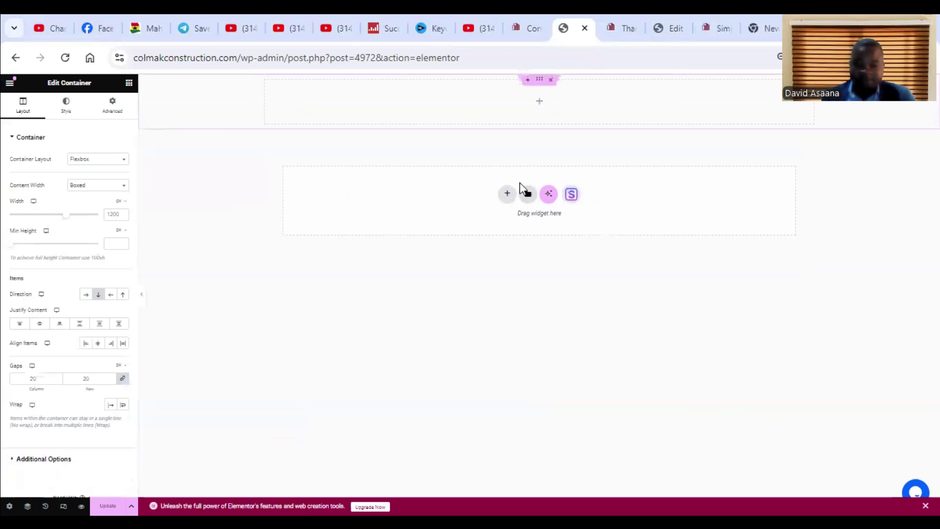
Step: Add a heading below the empty container, replace its text with "Message Submitted" and align it to the center
left_click(129, 83)
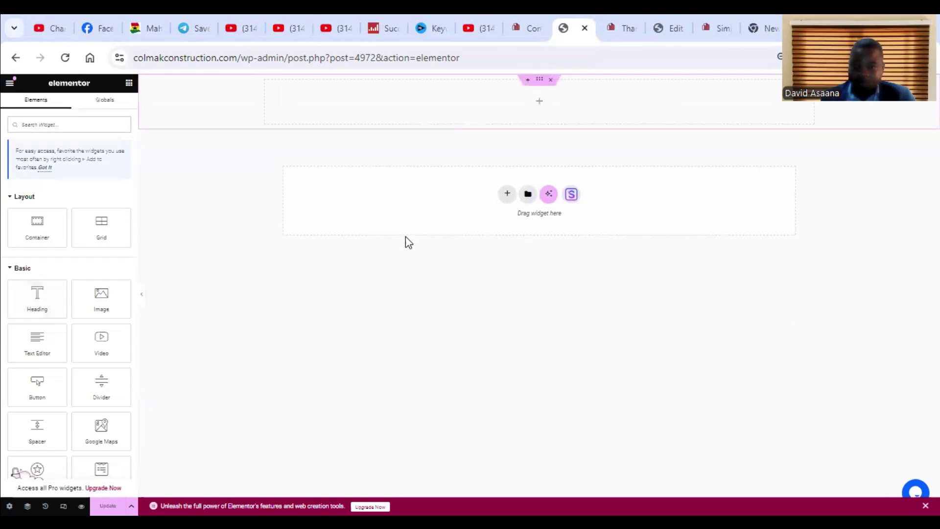
left_click(33, 295)
left_click_drag(82, 289, 525, 145)
left_click(525, 145)
key("BackSpace")
key("BackSpace")
key("BackSpace")
key("BackSpace")
key("BackSpace")
key("BackSpace")
key("BackSpace")
key("BackSpace")
key("BackSpace")
key("BackSpace")
key("BackSpace")
key("BackSpace")
key("BackSpace")
key("BackSpace")
key("BackSpace")
key("BackSpace")
key("BackSpace")
key("BackSpace")
key("BackSpace")
key("BackSpace")
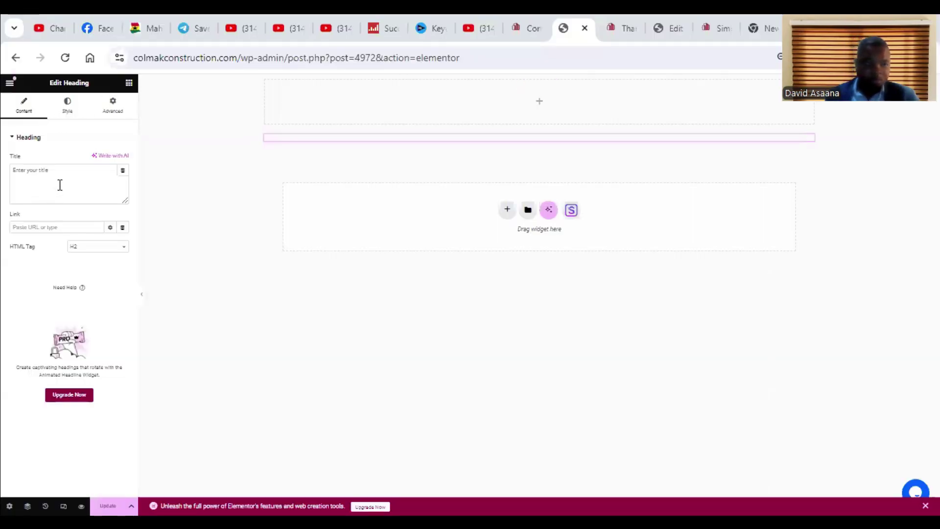
left_click(60, 185)
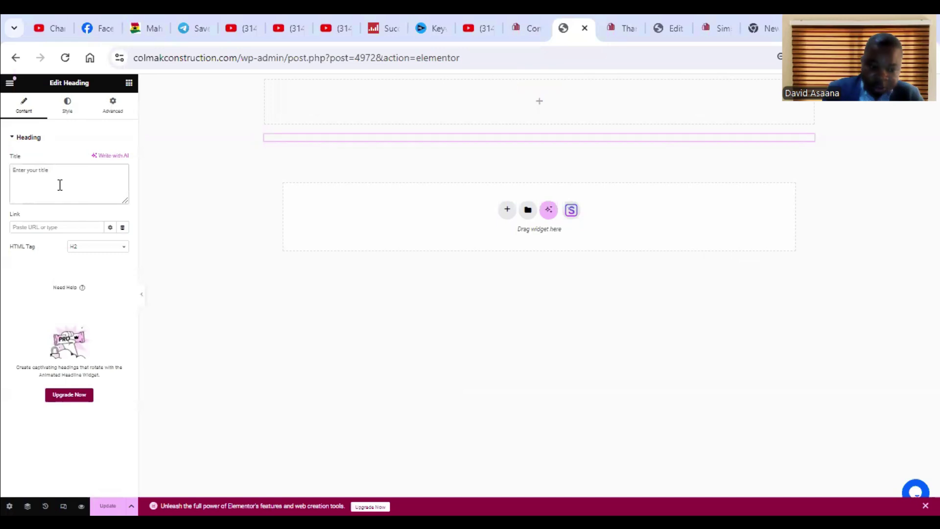
type("Message Submitted")
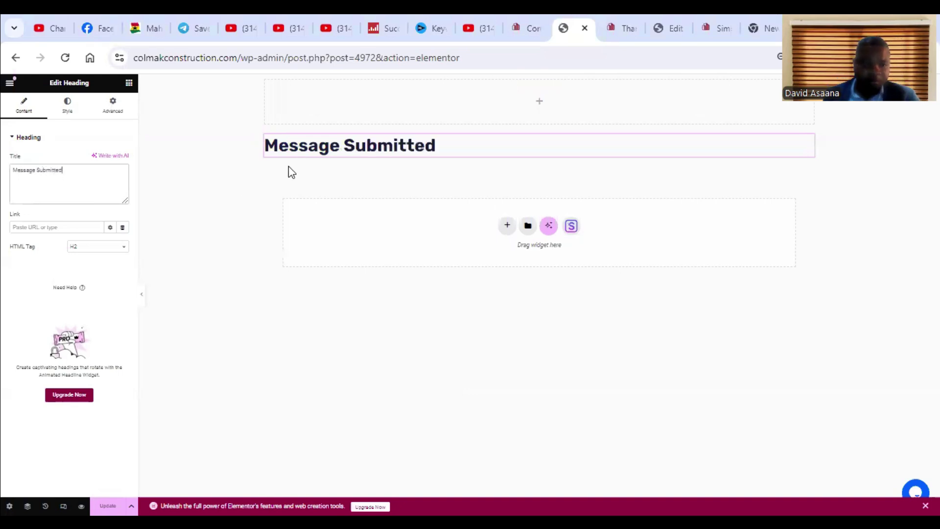
left_click(70, 109)
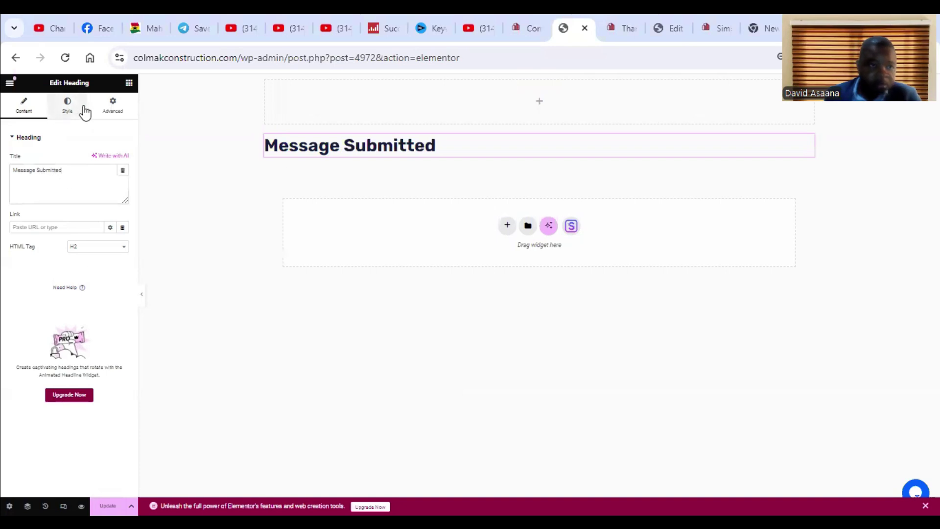
left_click(98, 159)
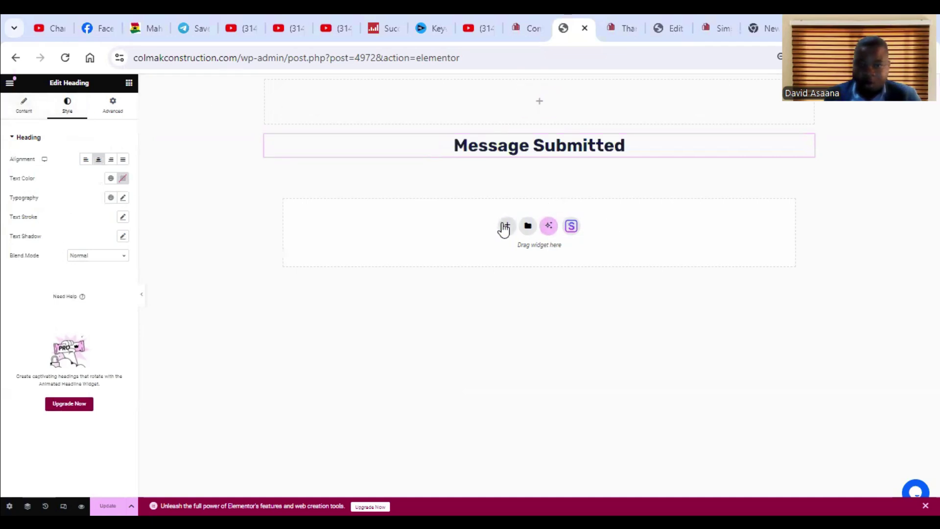
Step: Add another single-column flexbox container with vertical direction below the "Message Submitted" heading
left_click(504, 227)
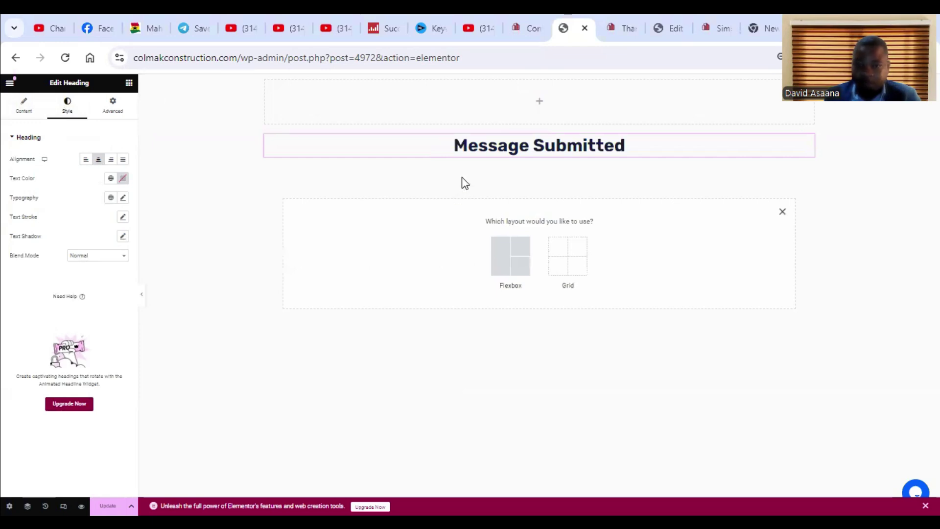
left_click(515, 264)
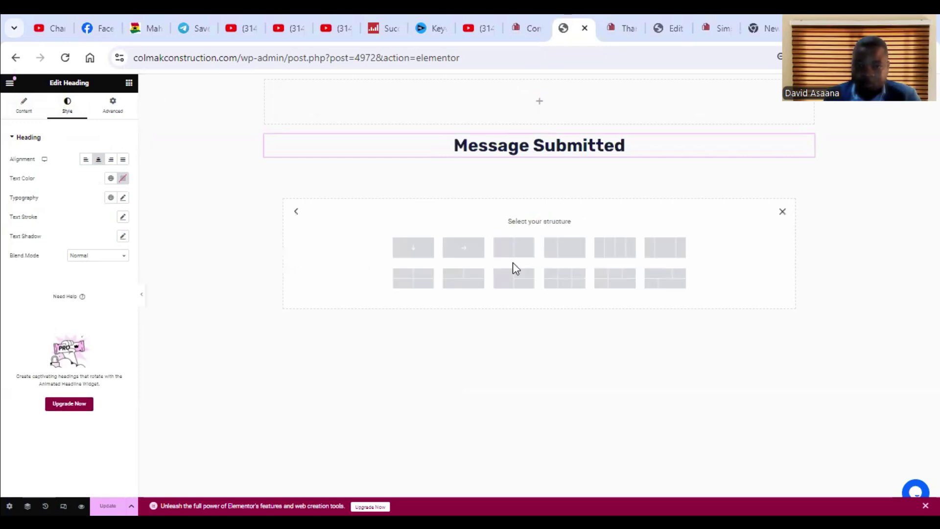
left_click(427, 251)
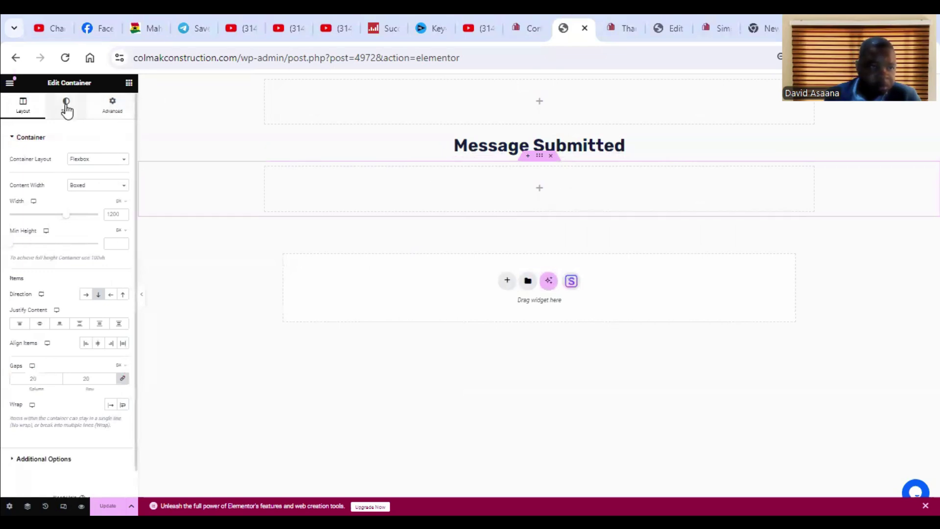
Step: Add a text editor widget inside the empty container below the "Message Submitted" heading
left_click(129, 84)
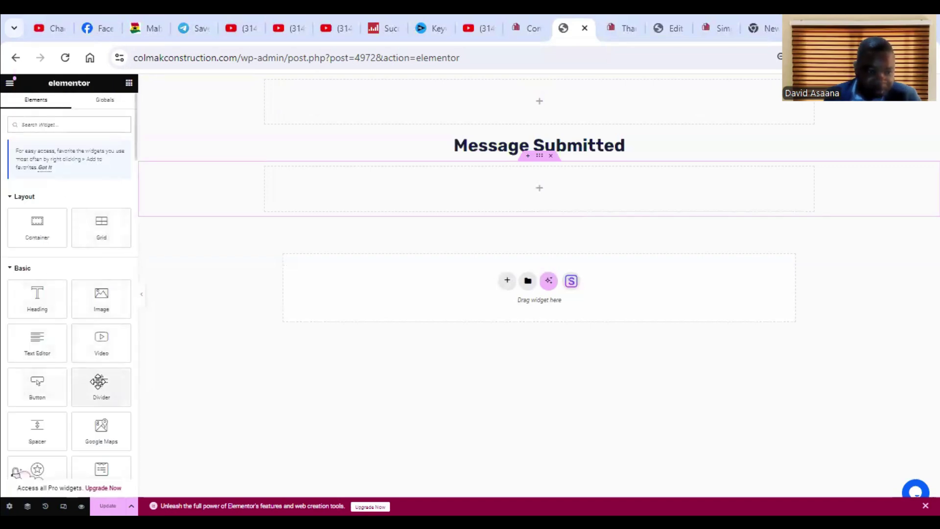
left_click_drag(527, 197, 544, 189)
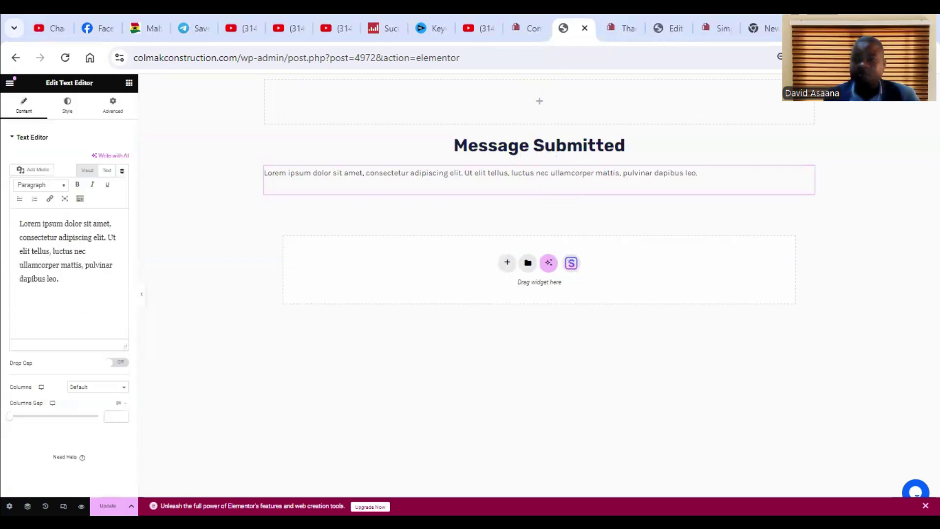
Step: Copy the sentence "Thanks for contacting us! We will be in touch with you shortly." from the site's Contact Us page
left_click(716, 25)
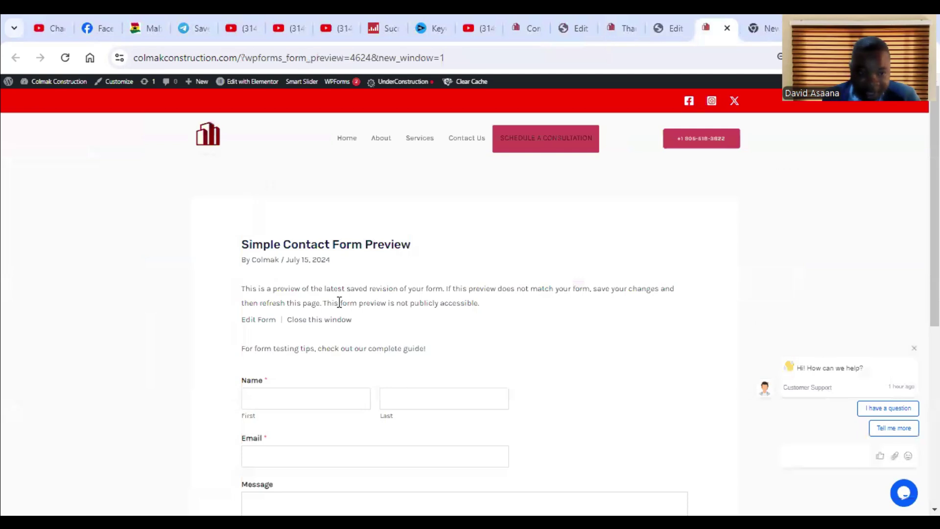
left_click(657, 15)
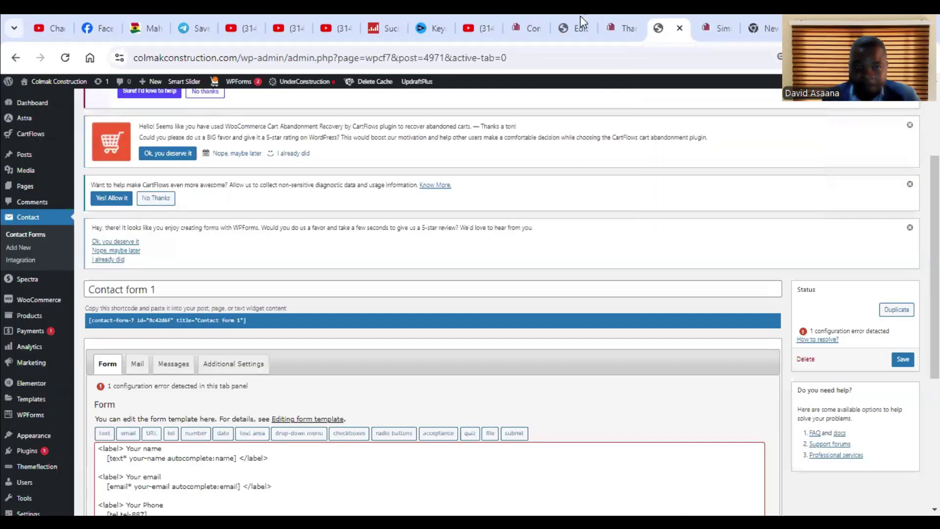
left_click(630, 22)
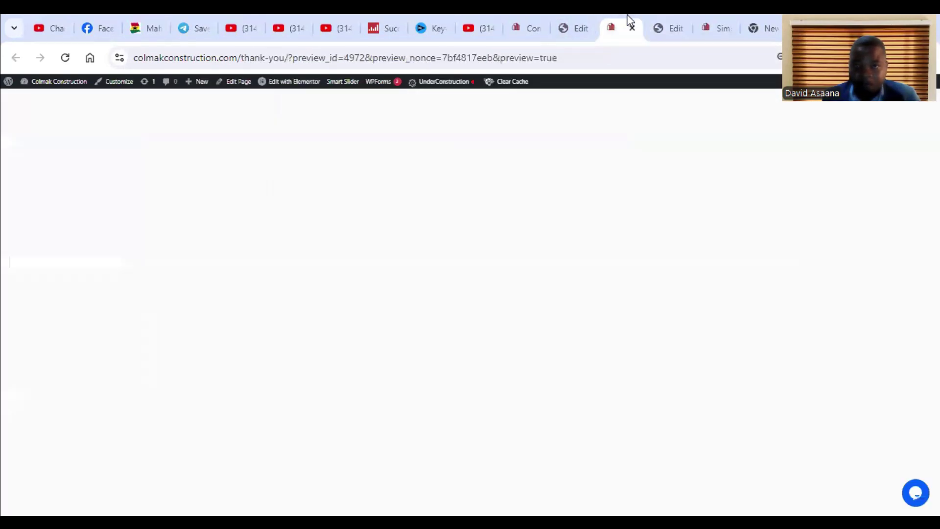
left_click(571, 23)
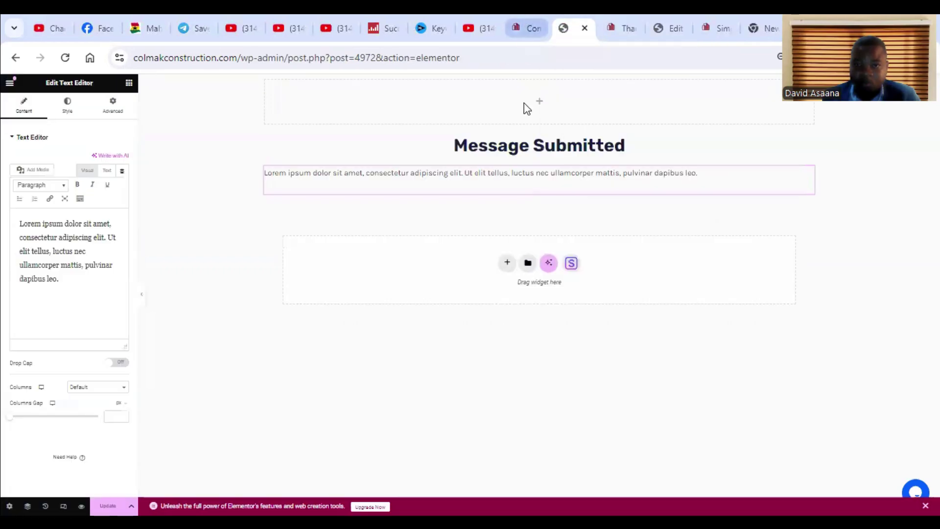
left_click(528, 22)
scroll(560, 389, "down", 4)
left_click_drag(434, 191, 189, 194)
right_click(240, 218)
left_click(321, 228)
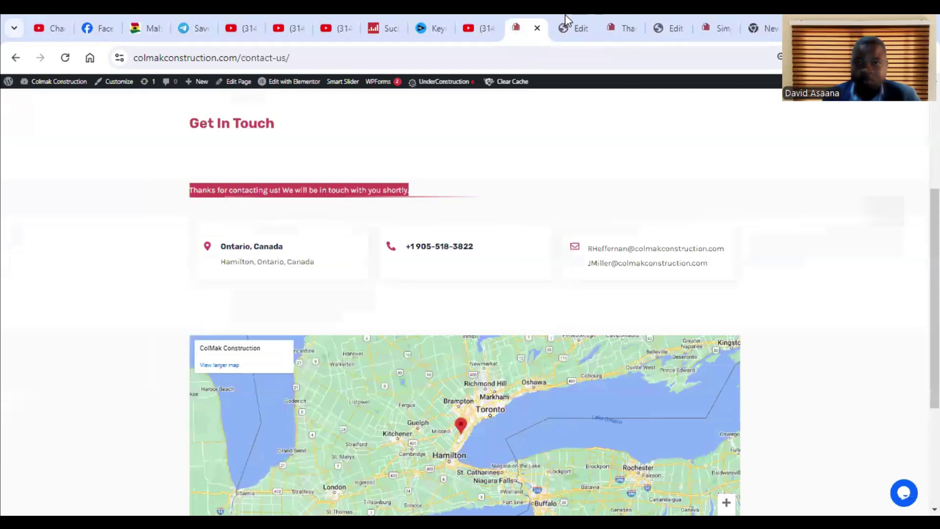
Step: Replace the placeholder paragraph in the Thank You page's text editor widget with the copied sentence and align it to the center
left_click(573, 15)
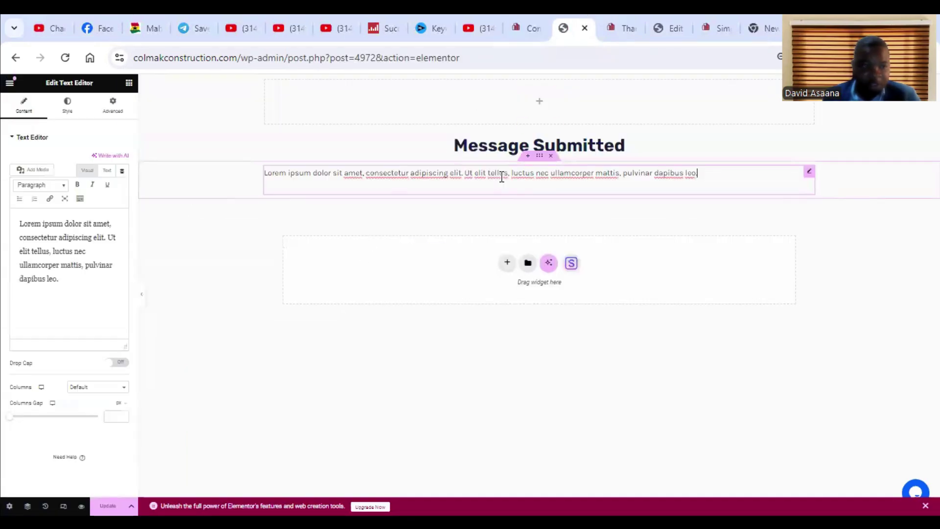
left_click(73, 283)
key("ctrl+a")
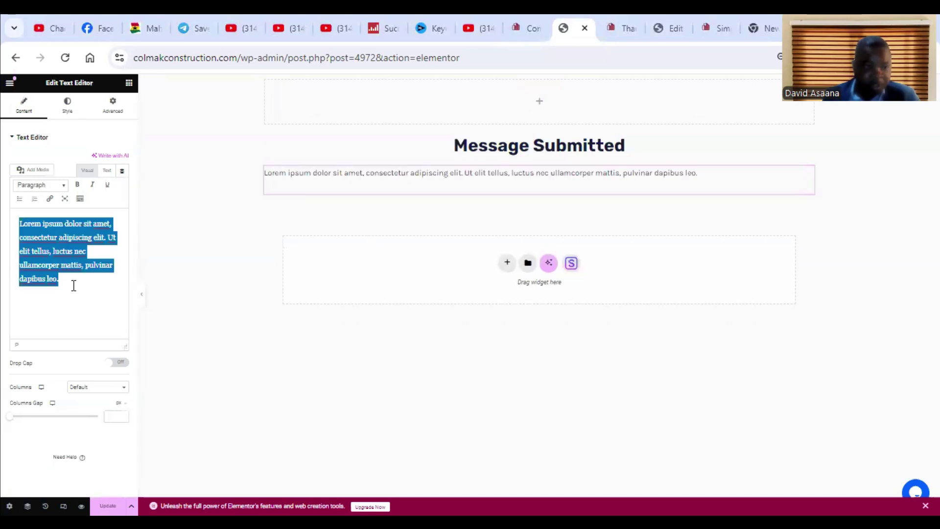
key("ctrl+v")
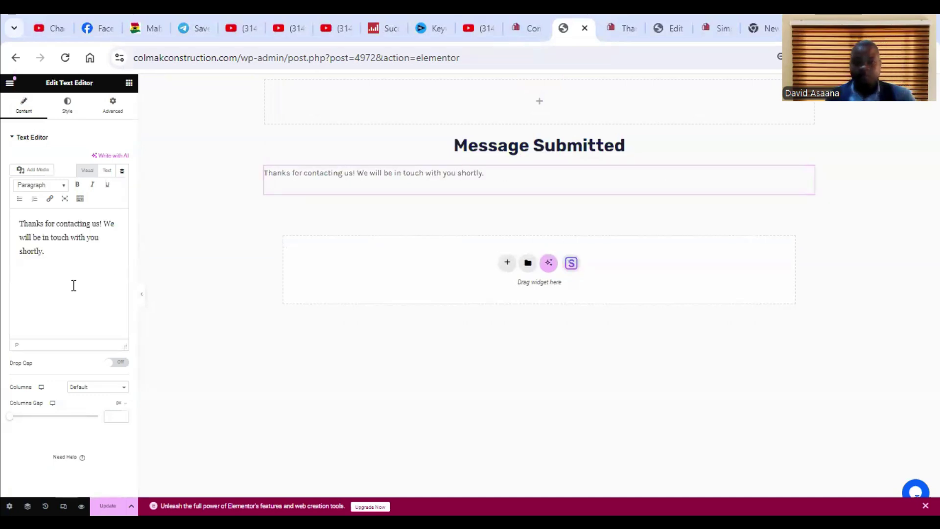
left_click(63, 105)
left_click(98, 160)
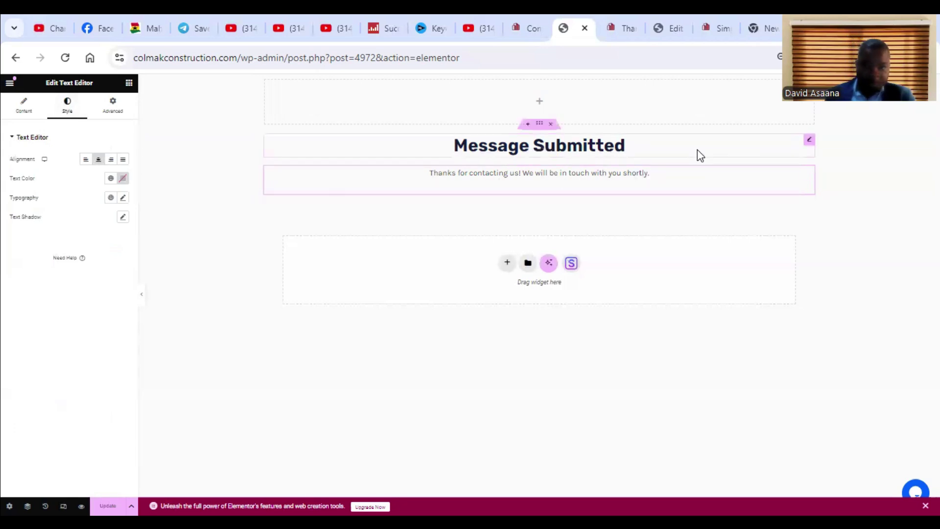
Step: Reword the end of the paragraph so it reads "Thanks for contacting us! We will be in touch within 24 hours."
left_click(639, 177)
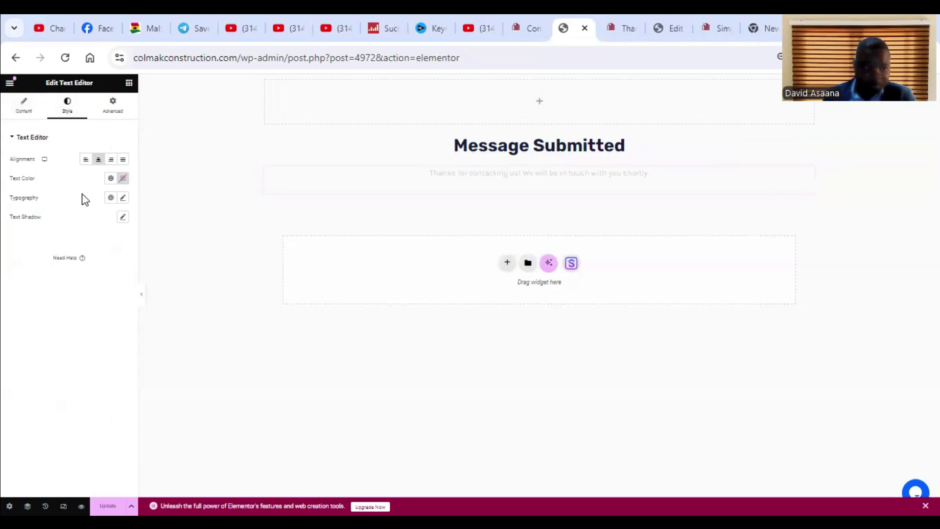
left_click(25, 108)
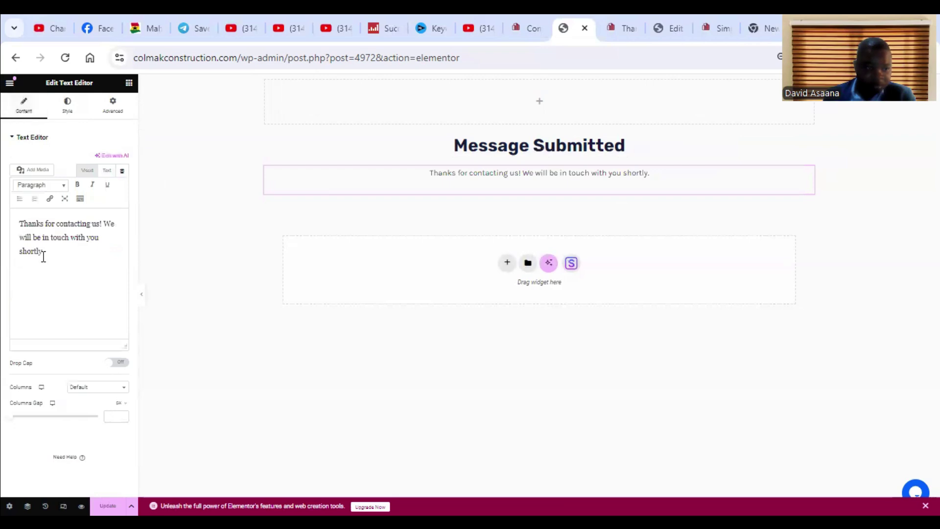
key("BackSpace")
key("BackSpace")
key("BackSpace")
key("BackSpace")
key("BackSpace")
key("BackSpace")
key("BackSpace")
key("BackSpace")
key("BackSpace")
key("BackSpace")
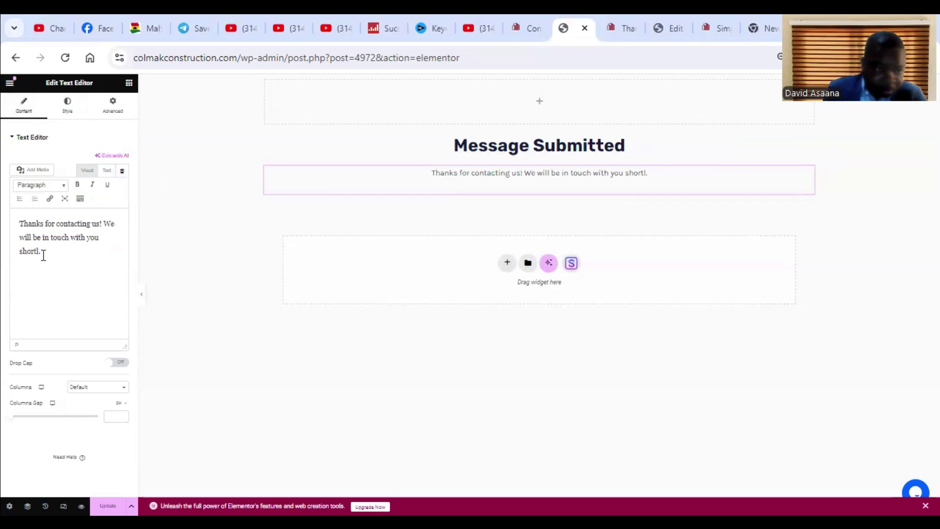
key("BackSpace")
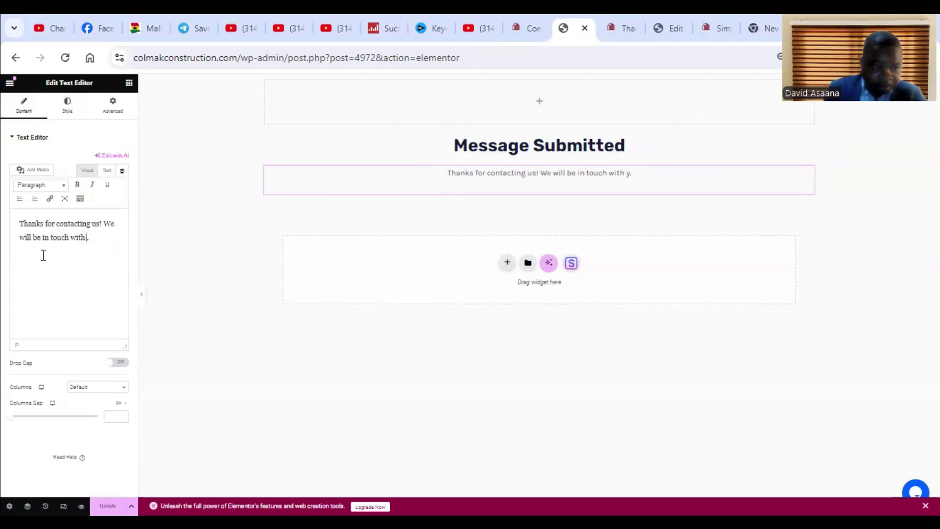
type("in")
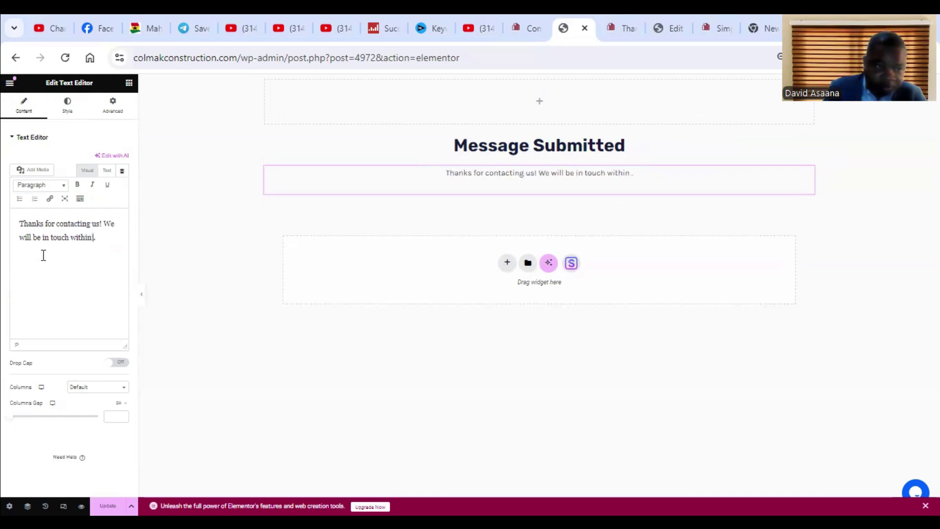
type(" 24ho")
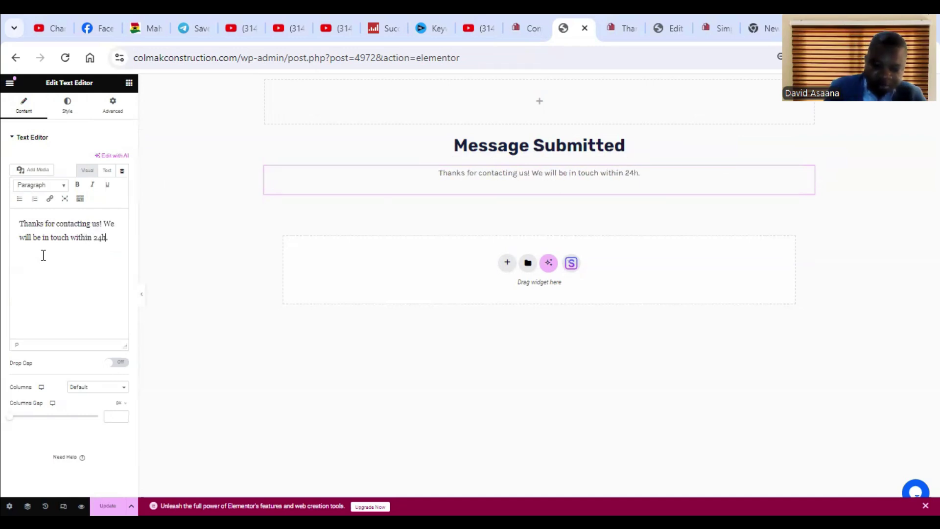
type("urs")
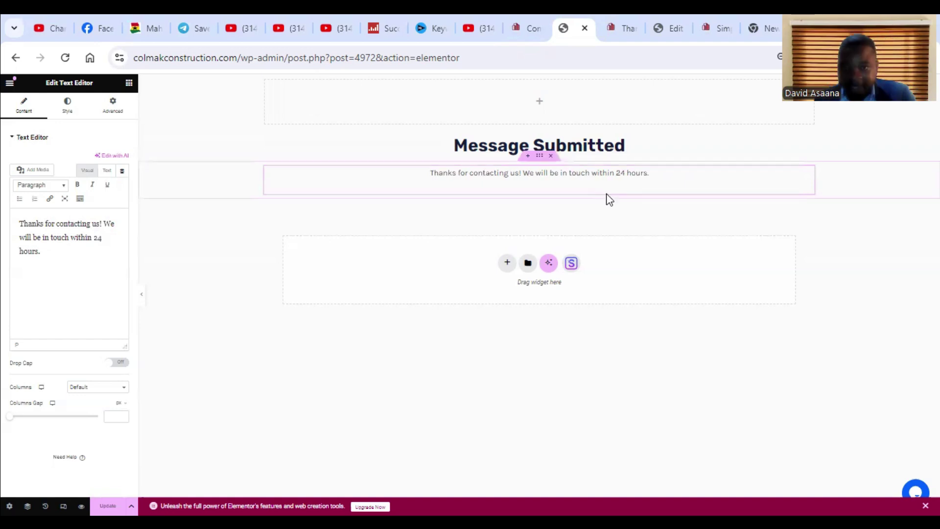
Step: Add a single-column flexbox container with vertical direction below the thank-you paragraph
left_click(505, 265)
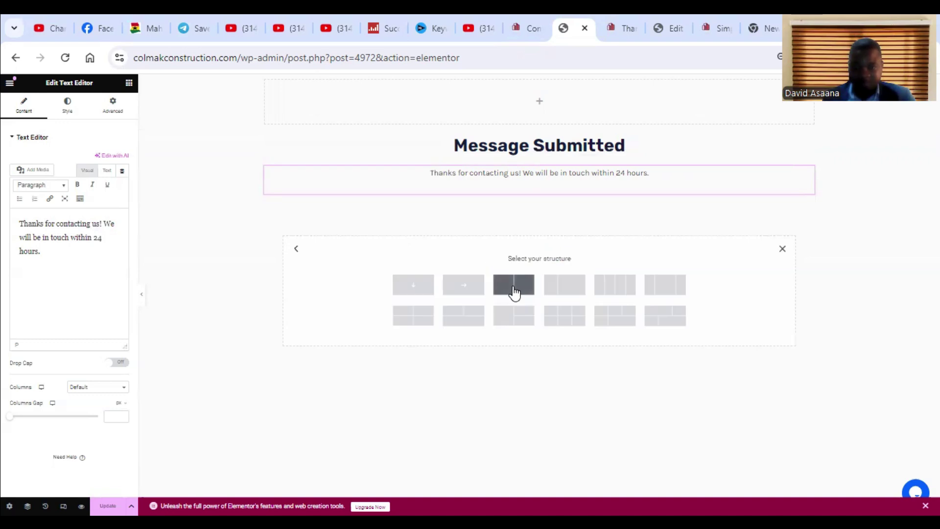
left_click(414, 286)
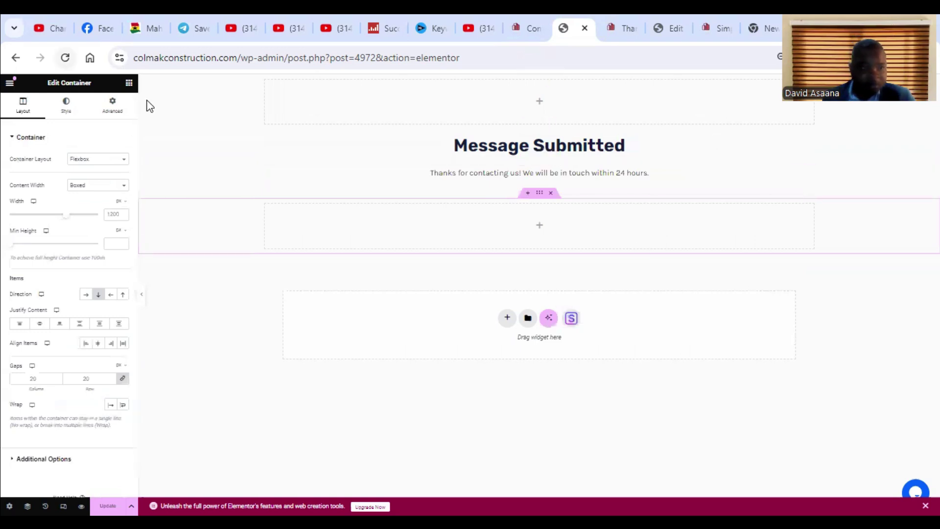
left_click(129, 83)
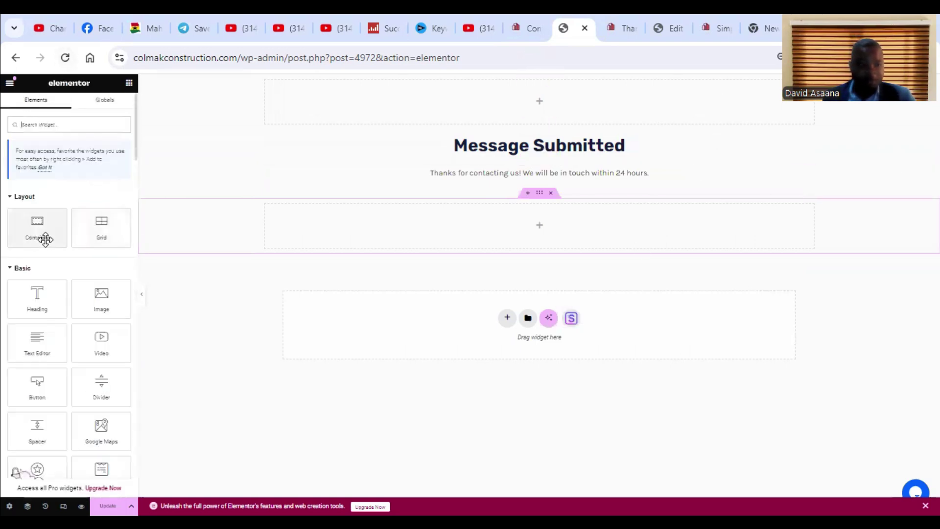
left_click_drag(154, 293, 562, 236)
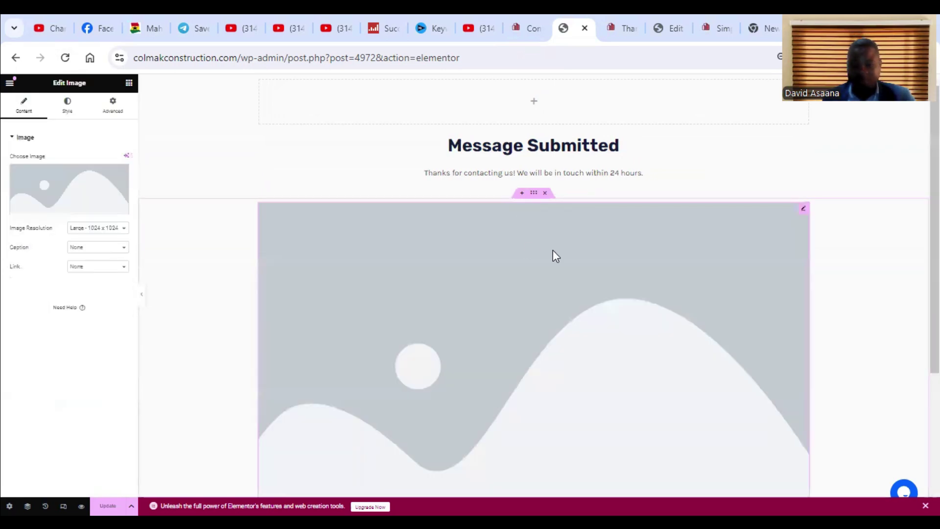
scroll(752, 280, "down", 4)
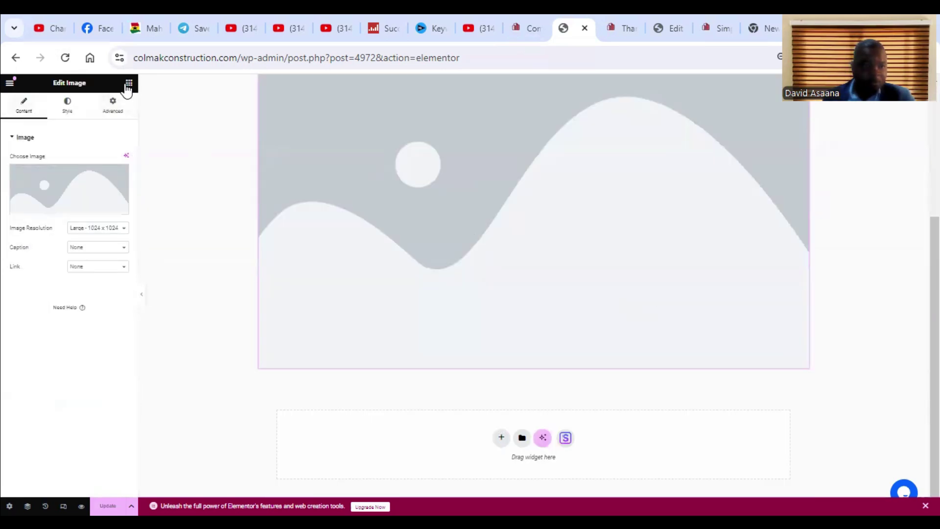
left_click(128, 86)
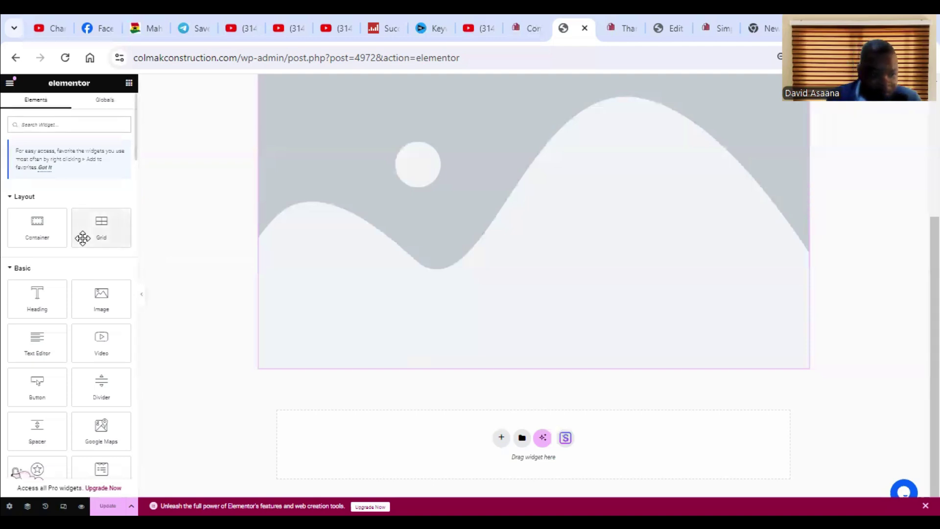
scroll(116, 273, "down", 3)
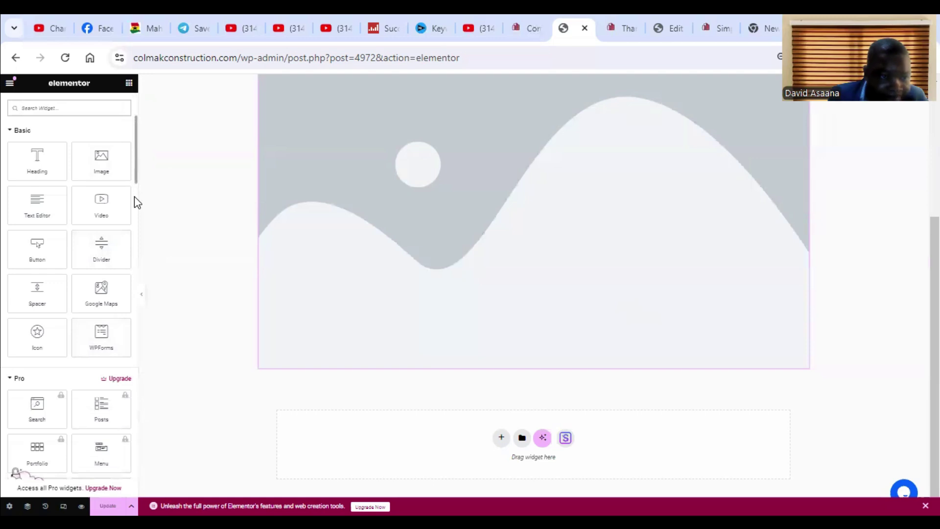
scroll(126, 243, "down", 4)
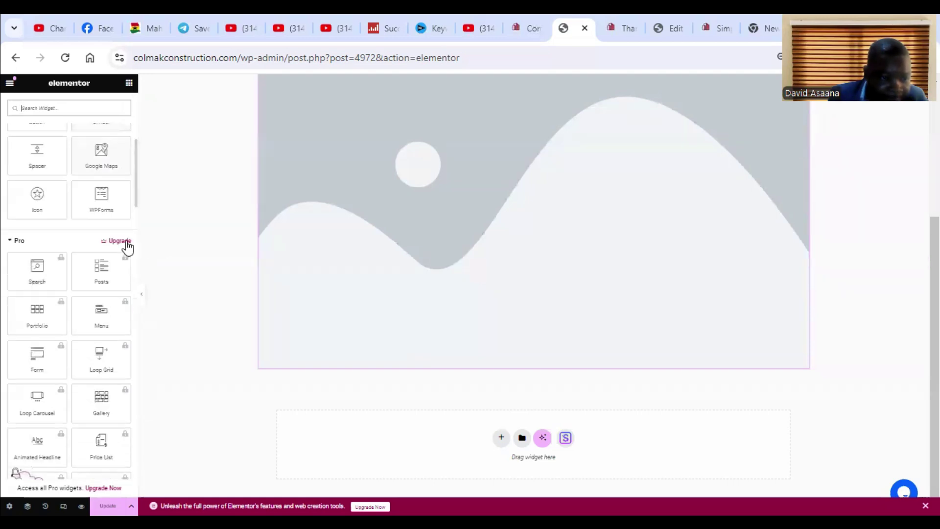
scroll(127, 243, "up", 4)
scroll(618, 230, "up", 3)
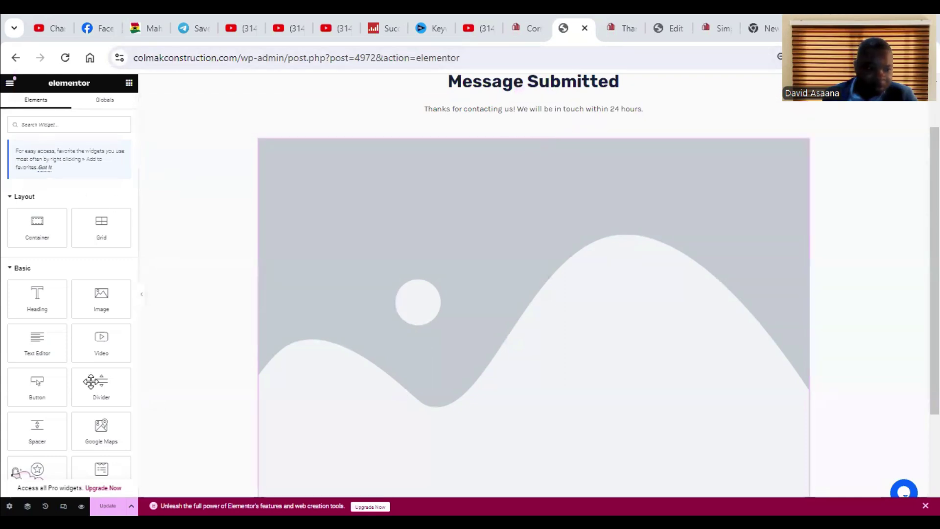
left_click(45, 506)
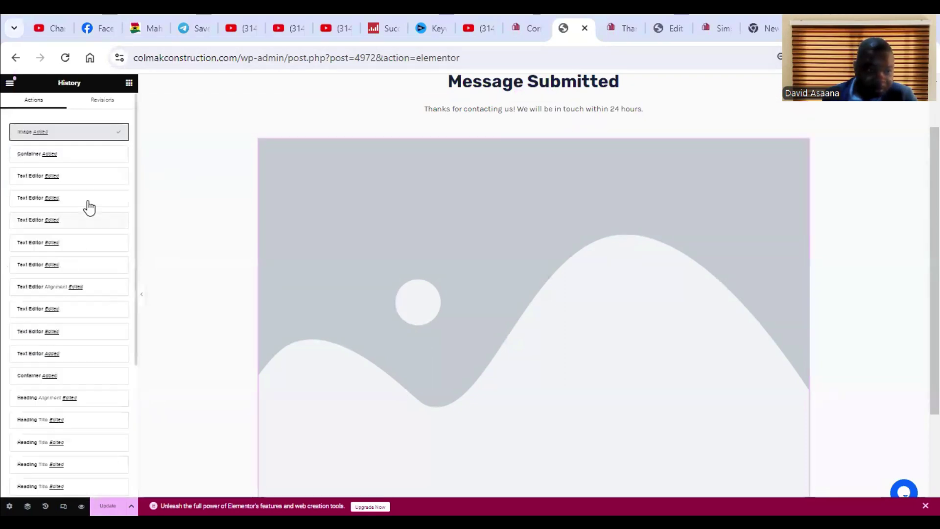
left_click(70, 154)
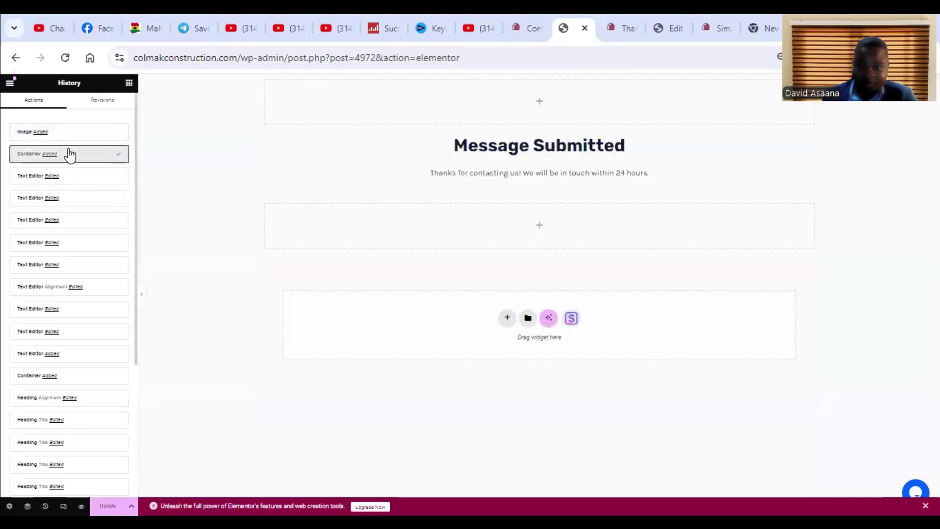
Step: Search the widgets for "icon" and add the Icon widget below the last empty container
left_click(540, 229)
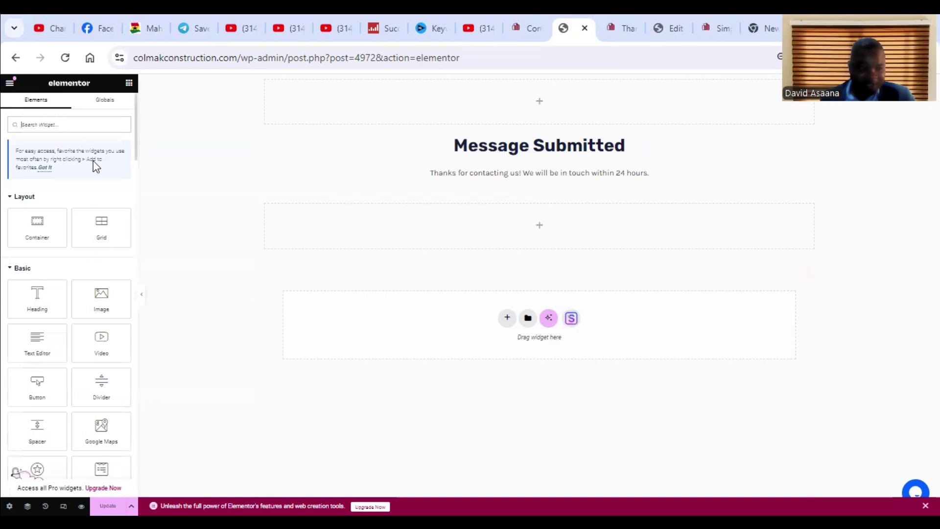
left_click(81, 125)
type("icon")
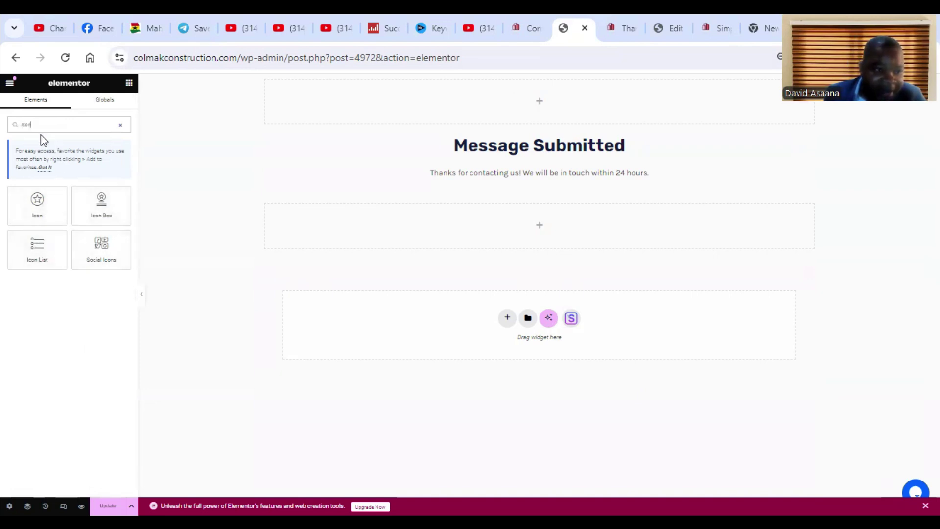
left_click(39, 209)
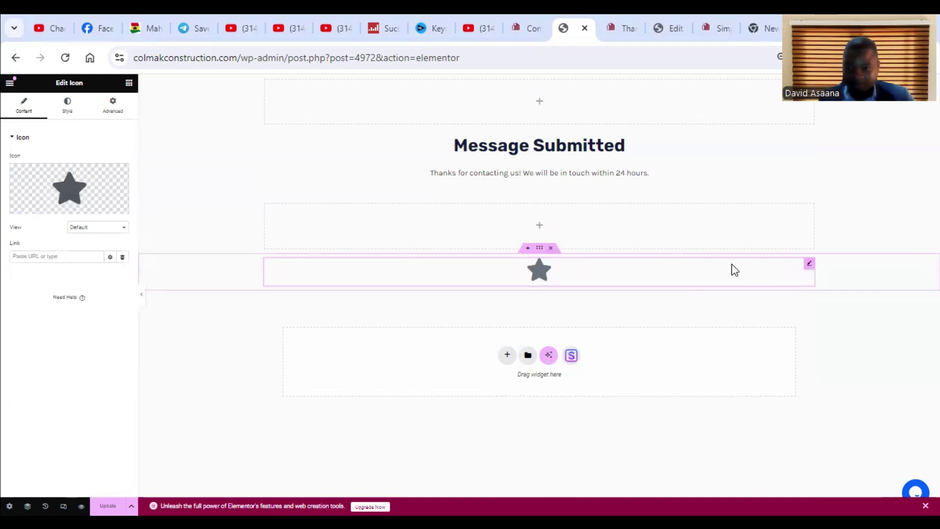
Step: Replace the widget's star with the solid check-circle icon from the icon library, searching for "check"
mouse_move(30, 174)
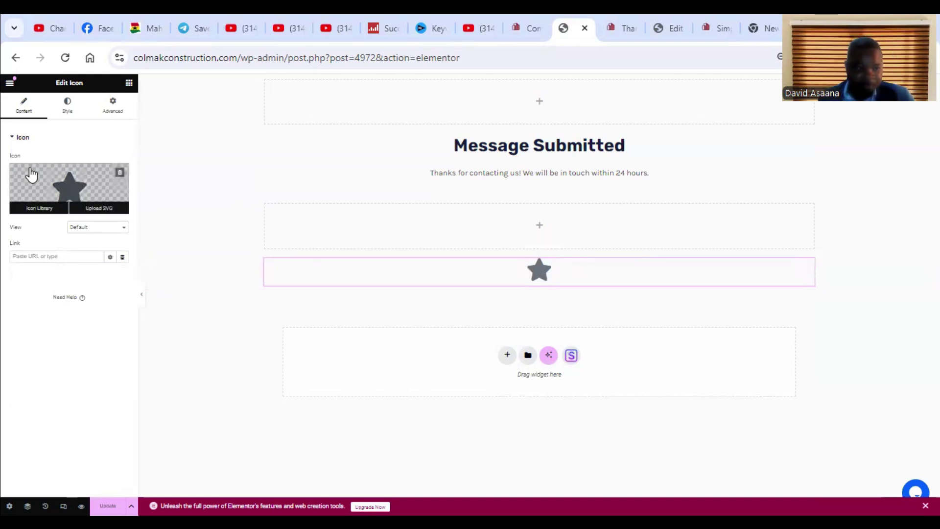
left_click(53, 209)
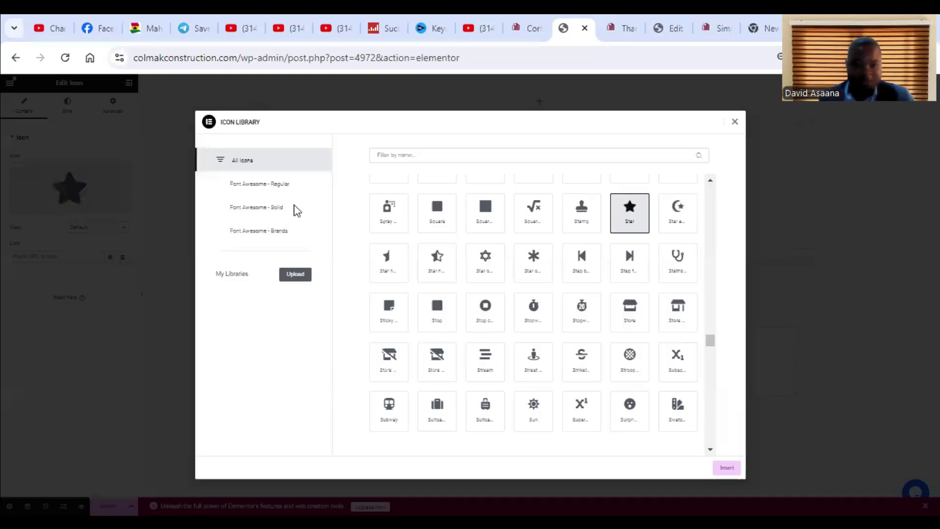
left_click(389, 153)
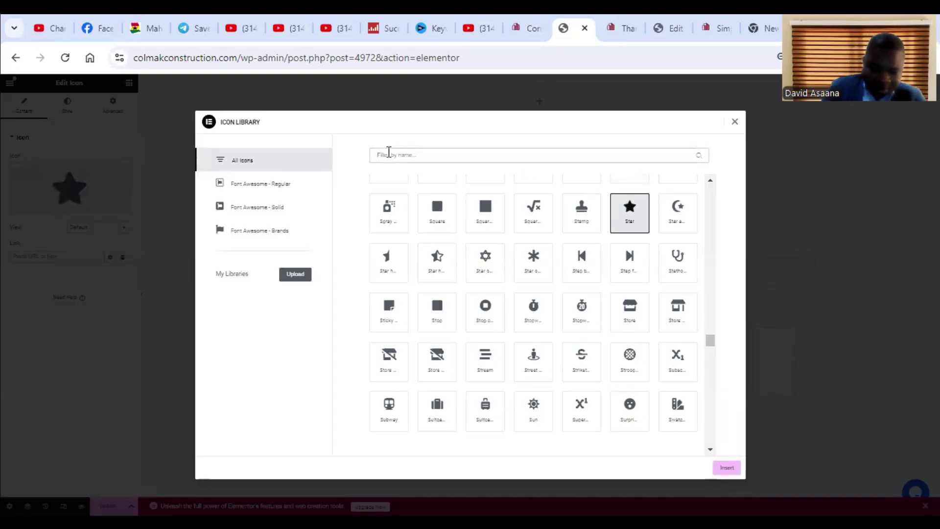
type("check")
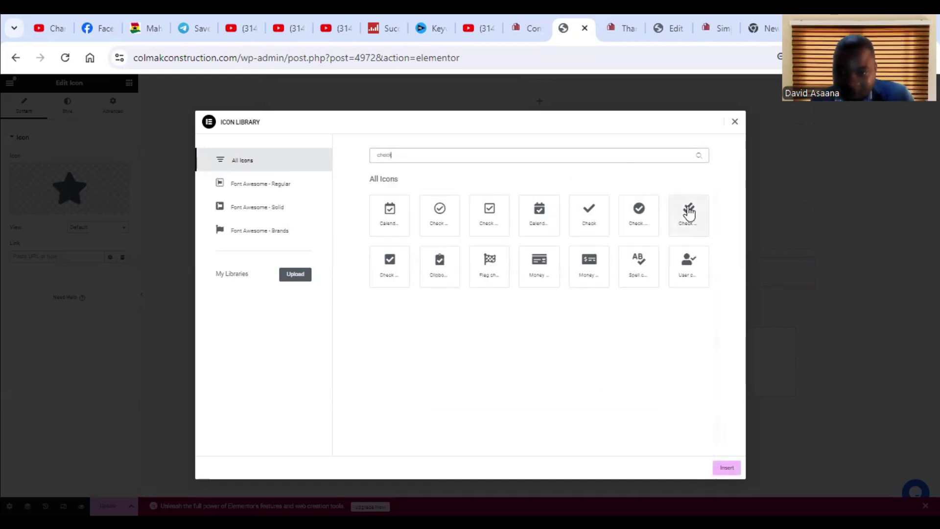
left_click(638, 222)
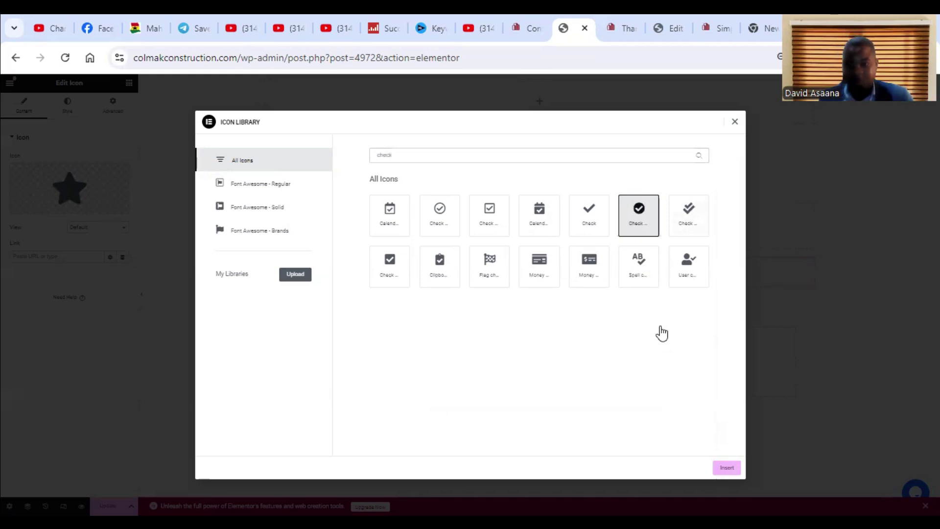
left_click(726, 469)
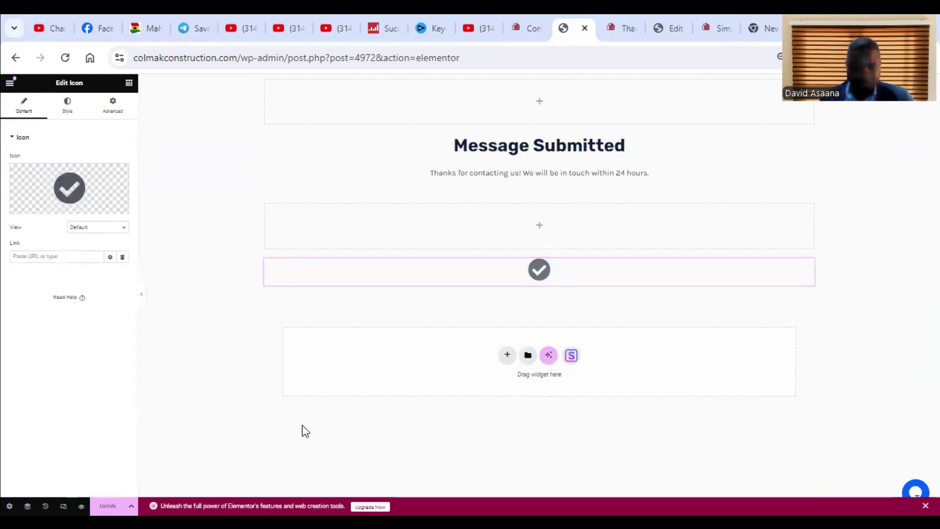
Step: Change the check icon's primary color to a bright green with a custom color
left_click(67, 105)
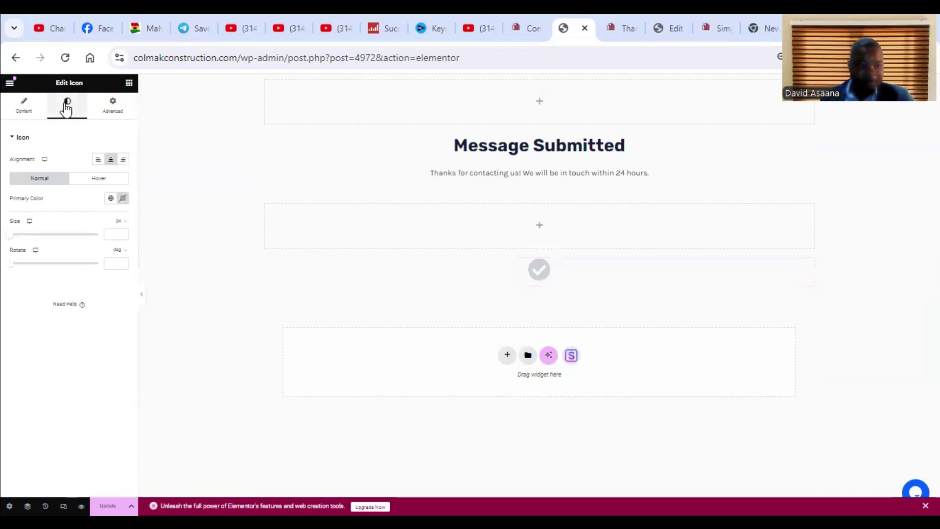
left_click(122, 199)
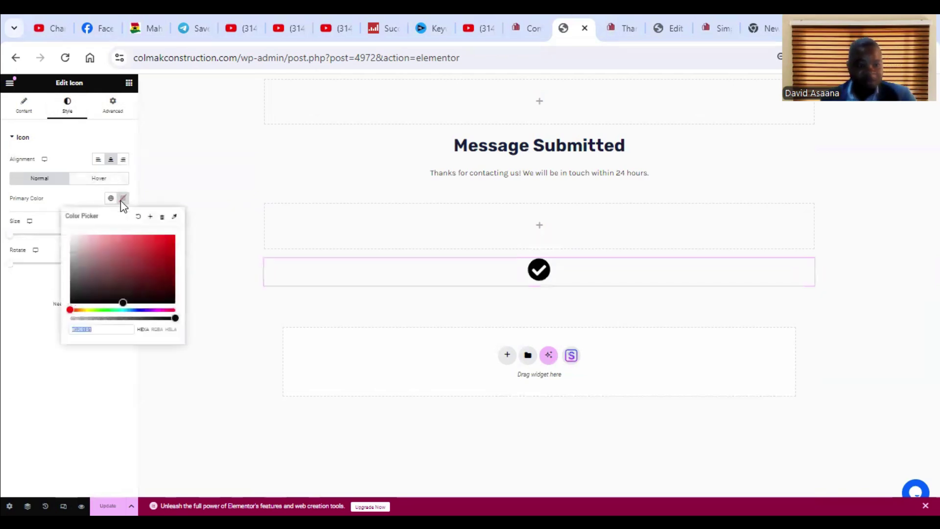
left_click(105, 309)
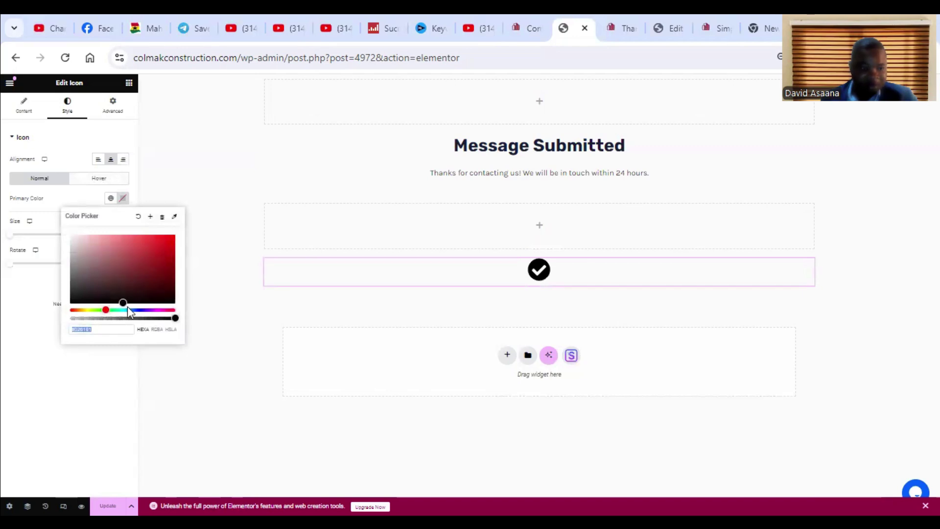
mouse_move(106, 310)
left_mouse_down()
mouse_move(122, 311)
mouse_move(104, 312)
left_mouse_up()
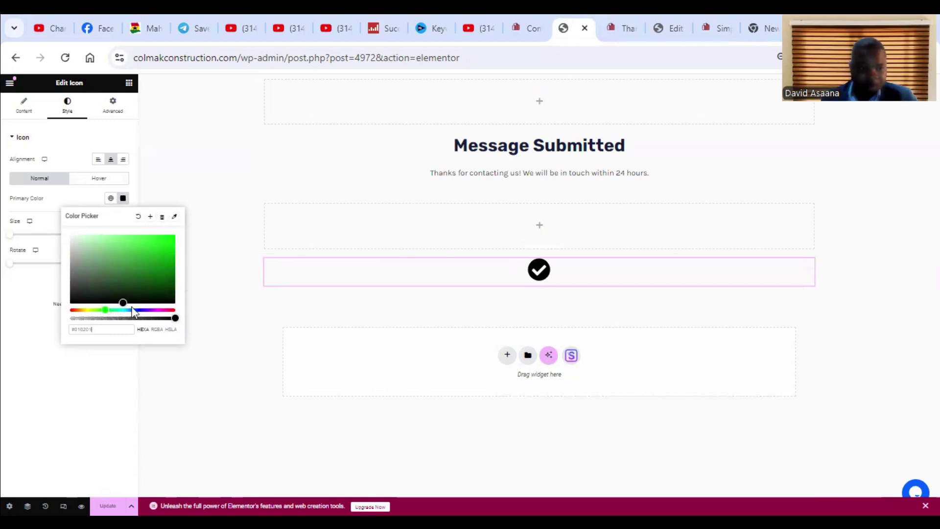
left_click_drag(123, 303, 185, 228)
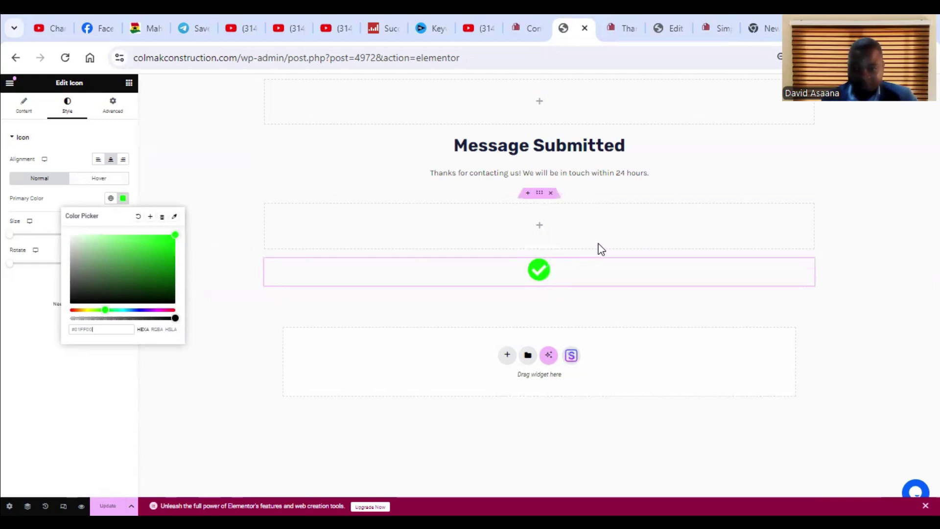
left_click(154, 235)
left_click_drag(177, 234, 158, 235)
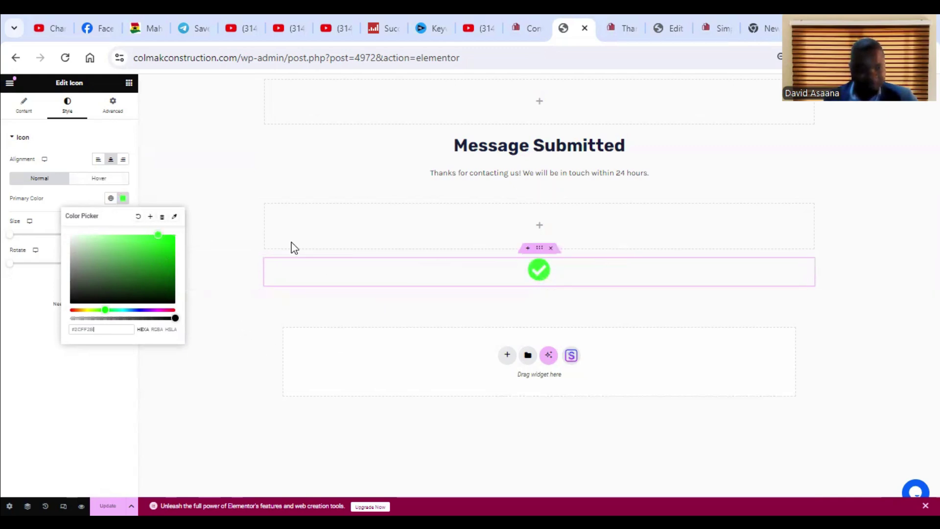
left_click(205, 391)
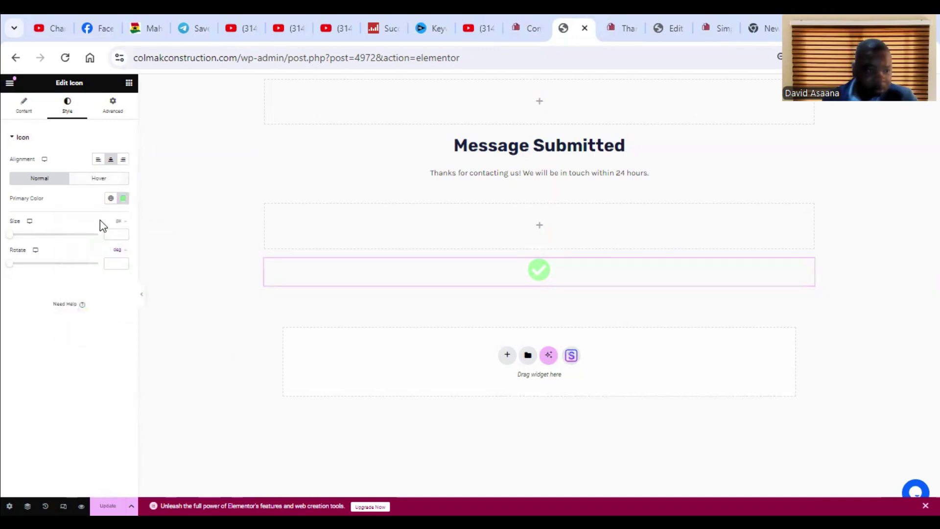
Step: Set the check icon's size to 93 px, make its primary color bright green again and save the page
left_click_drag(7, 235, 36, 235)
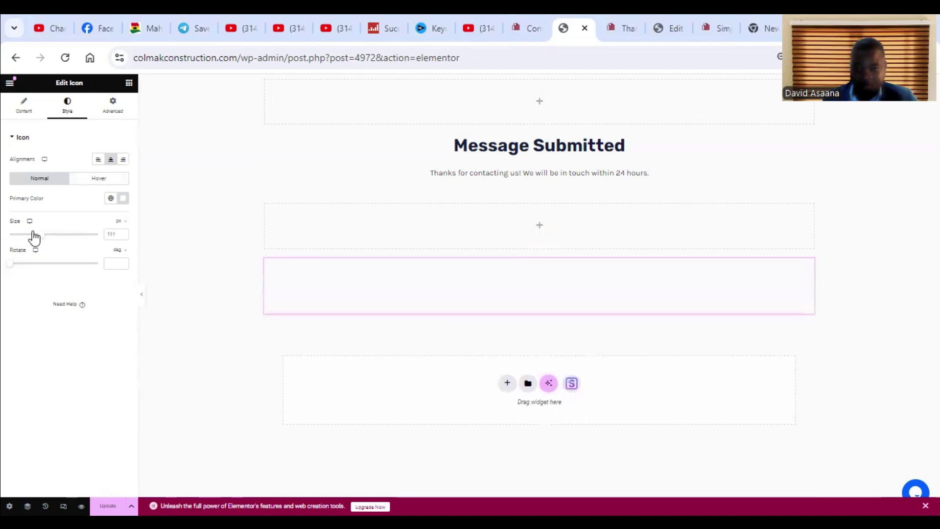
left_click(111, 198)
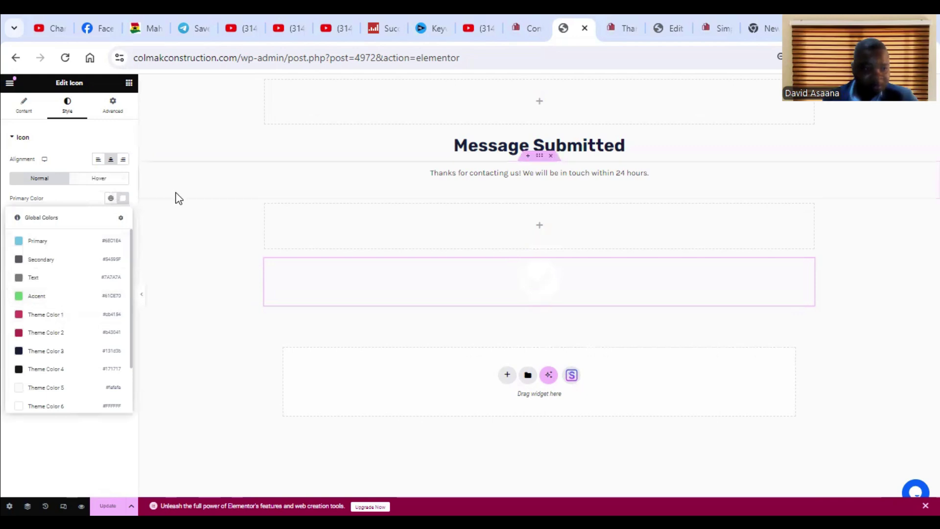
left_click(178, 194)
left_click(122, 199)
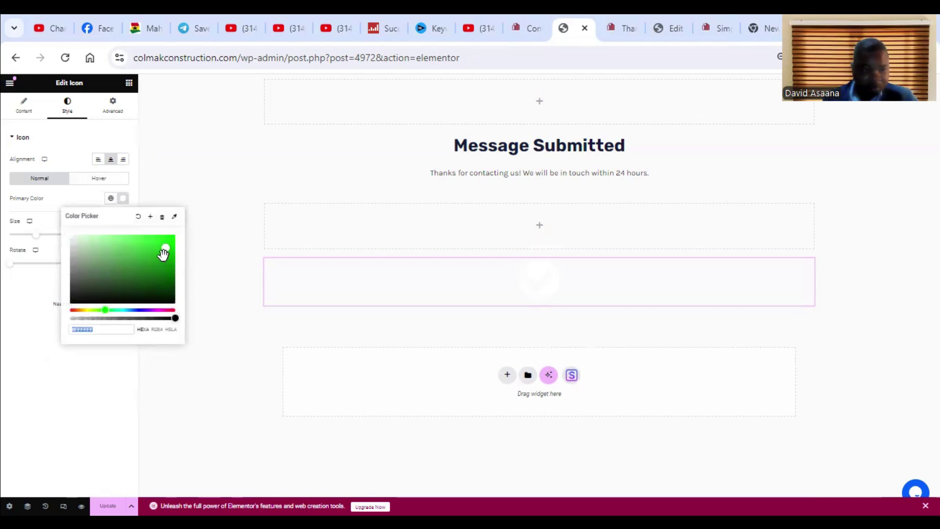
left_click_drag(165, 253, 176, 244)
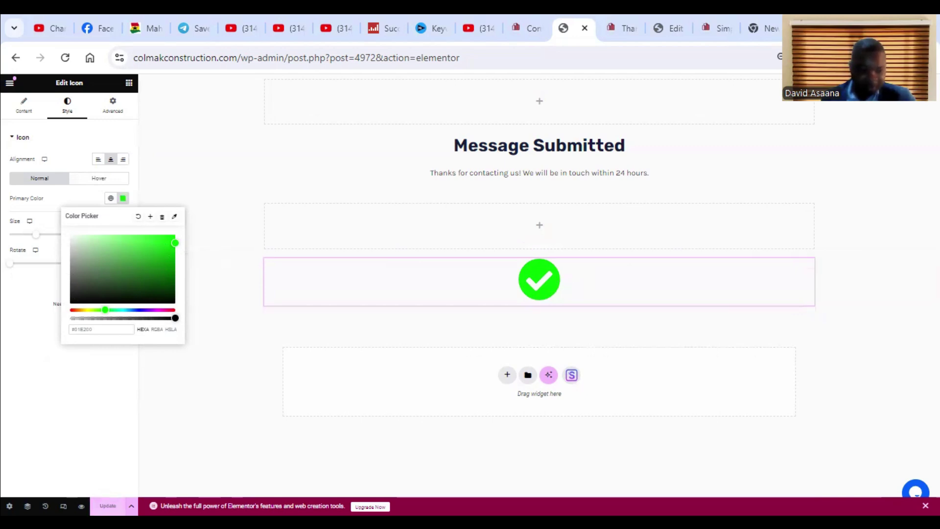
key("ctrl+s")
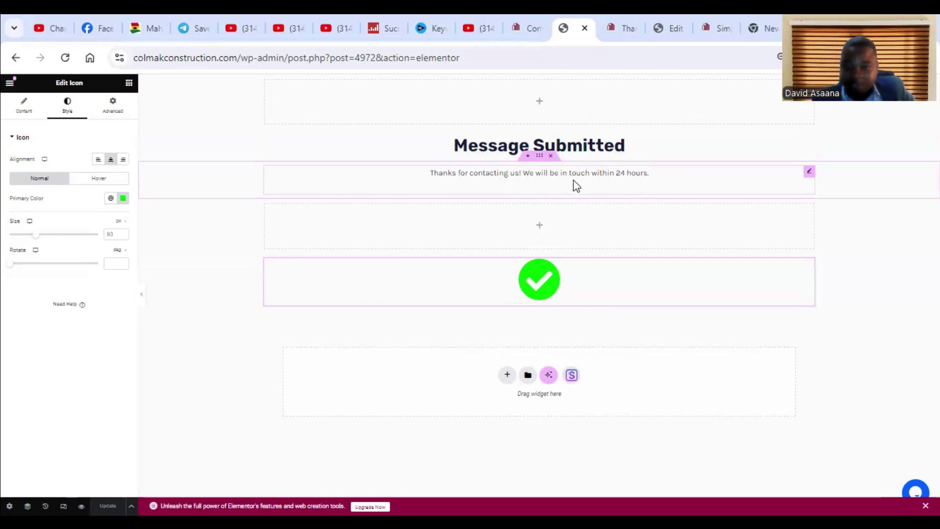
Step: Set the typography size of the "Thanks for contacting us!" paragraph to 23 px
left_click(809, 172)
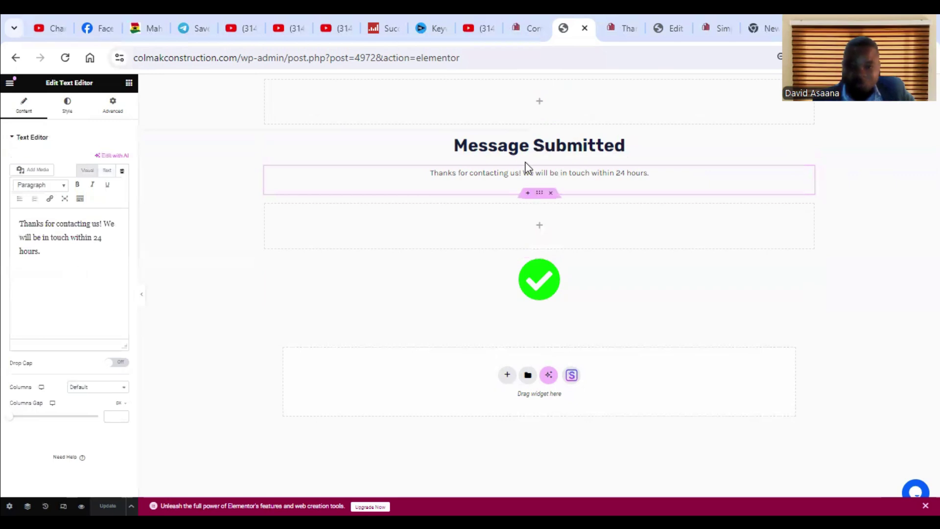
left_click(67, 105)
left_click(28, 119)
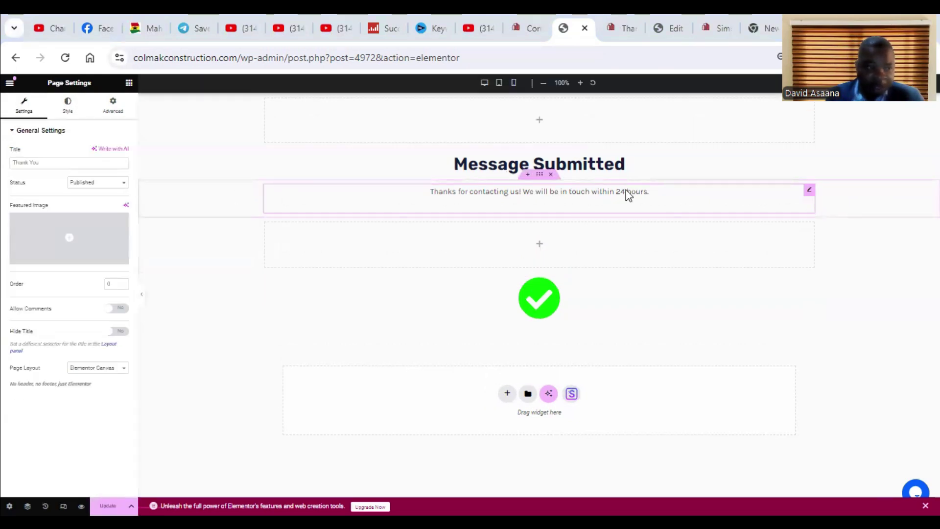
left_click(628, 195)
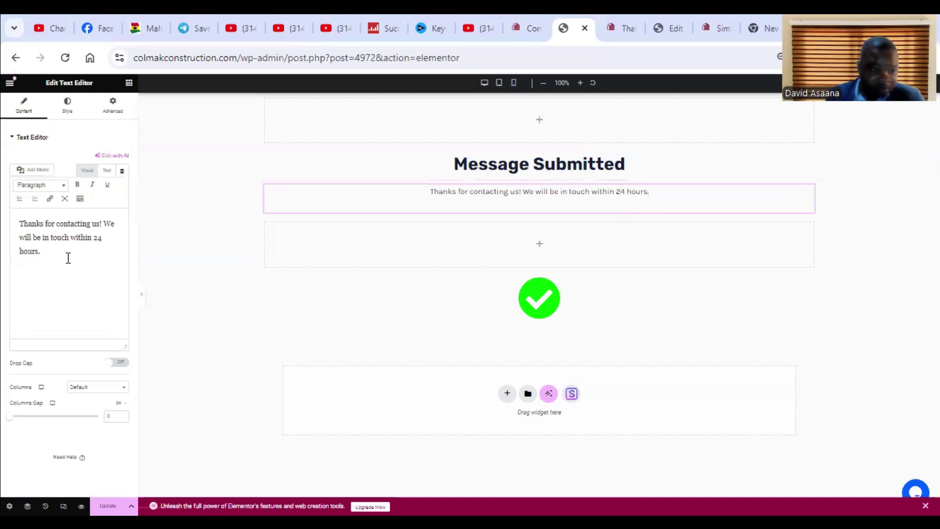
left_click(70, 114)
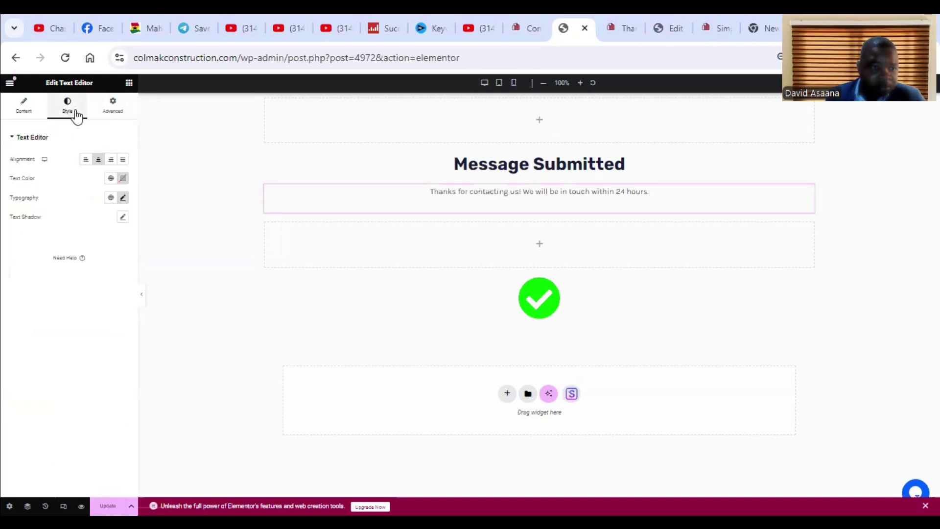
left_click(111, 108)
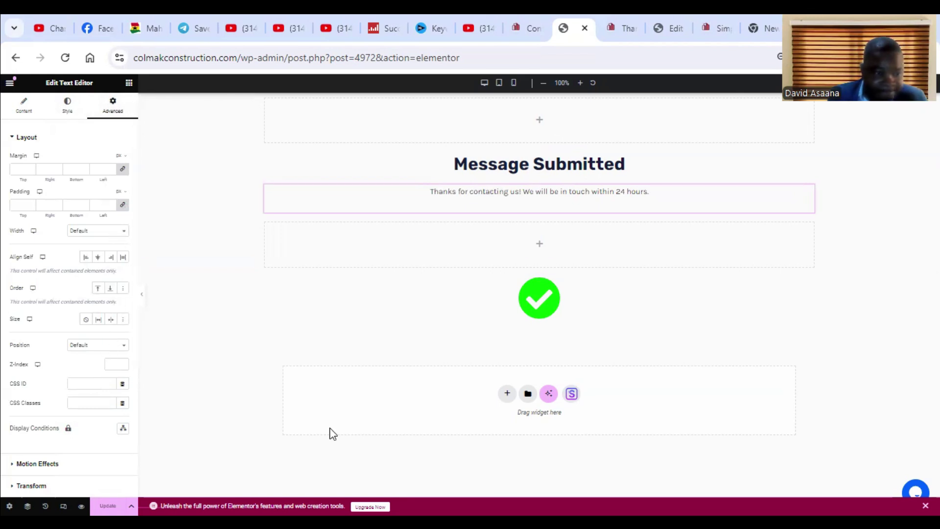
left_click(284, 214)
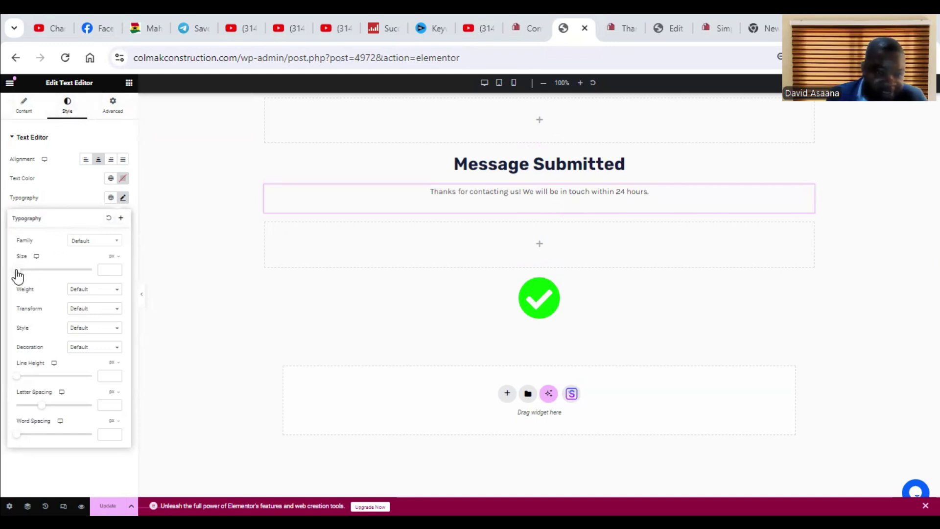
left_click_drag(17, 274, 25, 275)
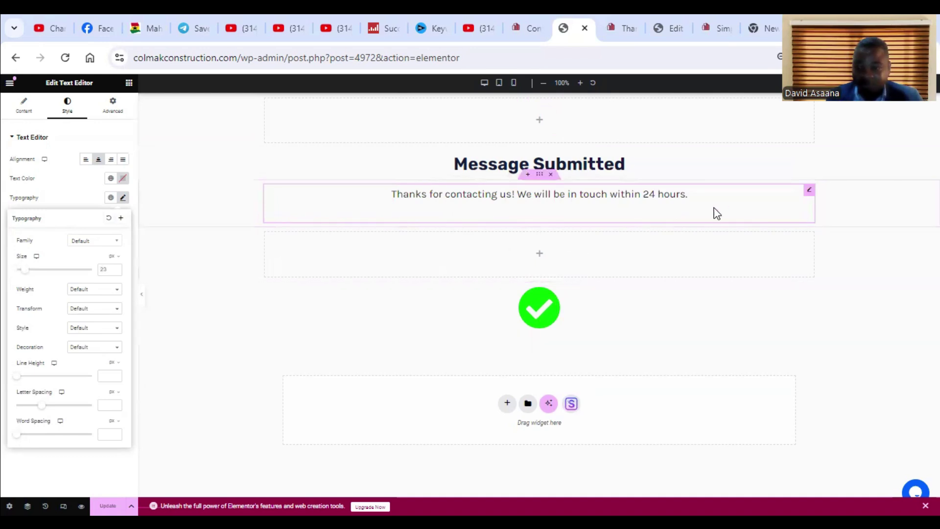
Step: Delete the empty container between the paragraph and the check icon, and preview the page in the mobile view
right_click(573, 264)
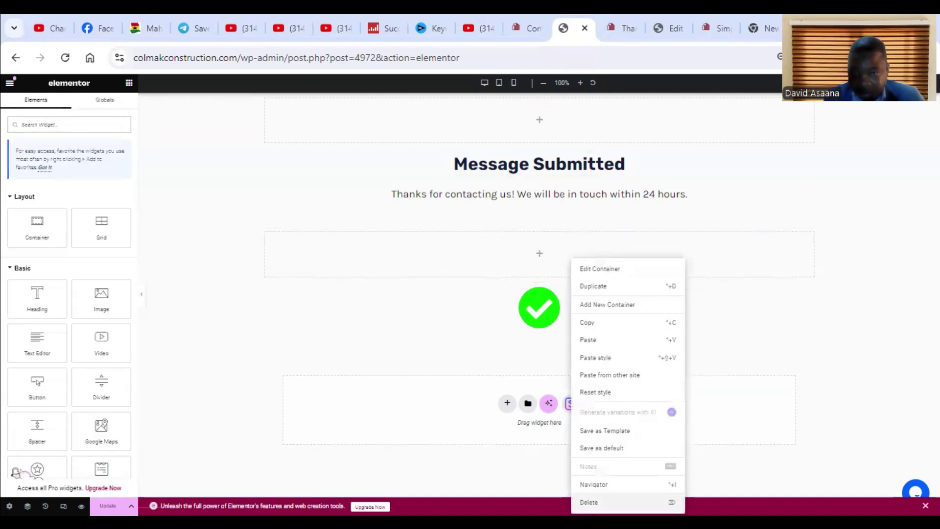
left_click(590, 502)
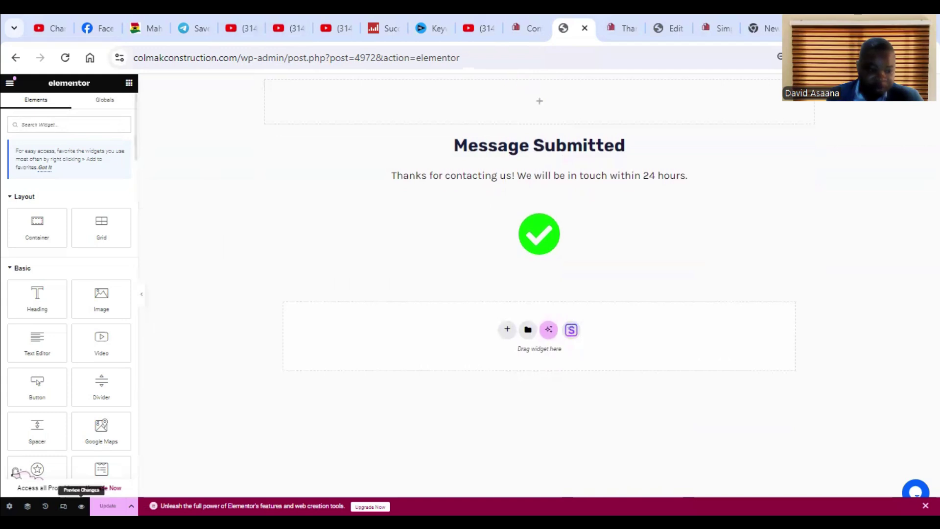
left_click(63, 506)
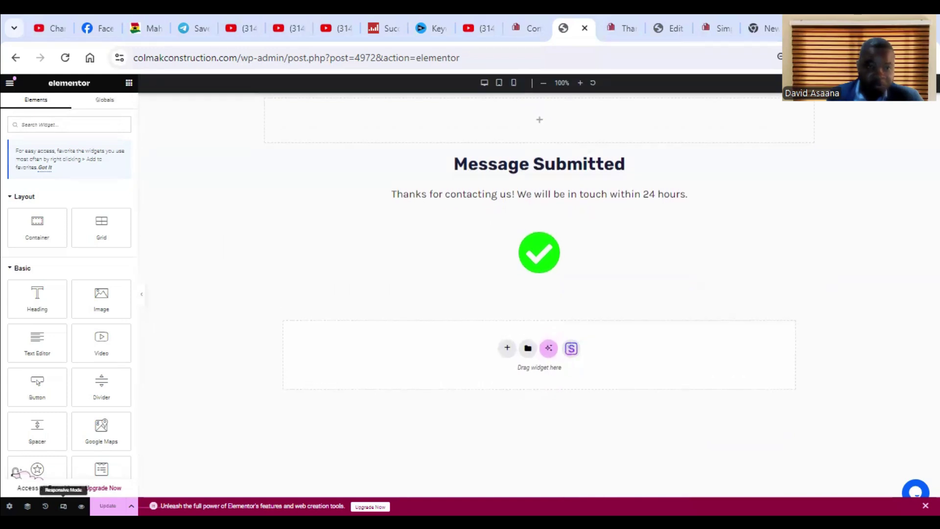
left_click(513, 83)
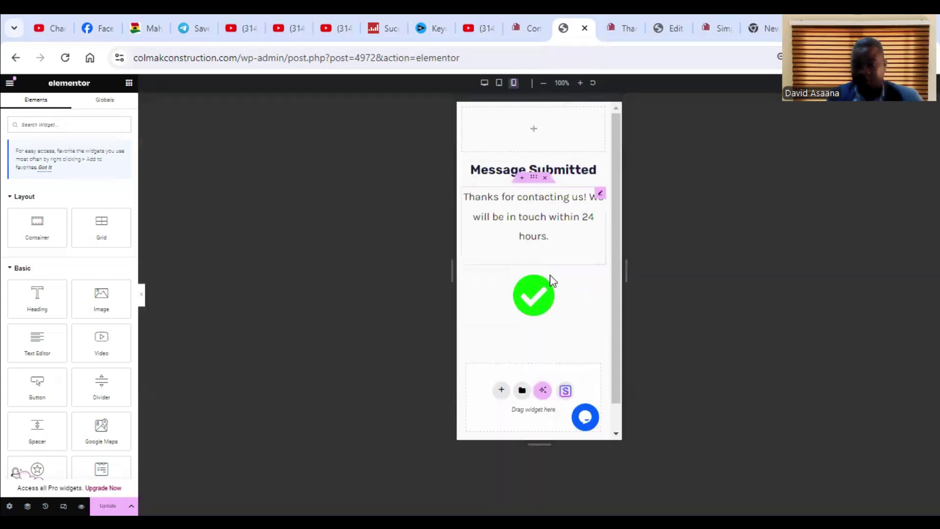
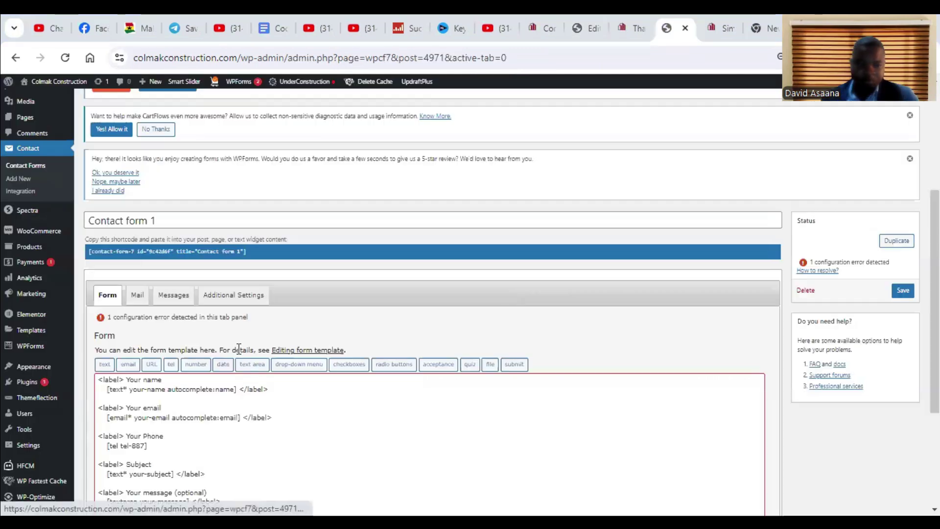
Step: Paste the wpcf7mailsent redirect script above the "Your name" label in the form template, separated from it by blank lines
scroll(238, 348, "down", 4)
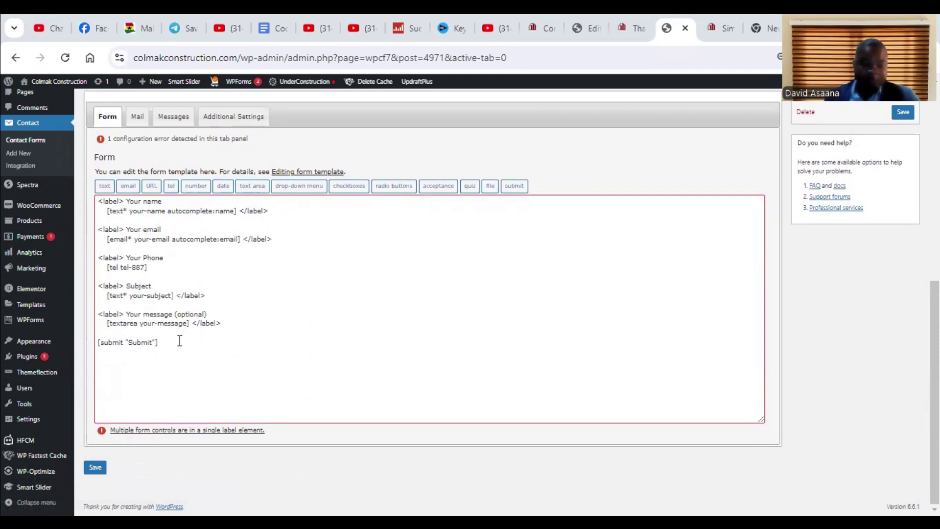
mouse_move(147, 83)
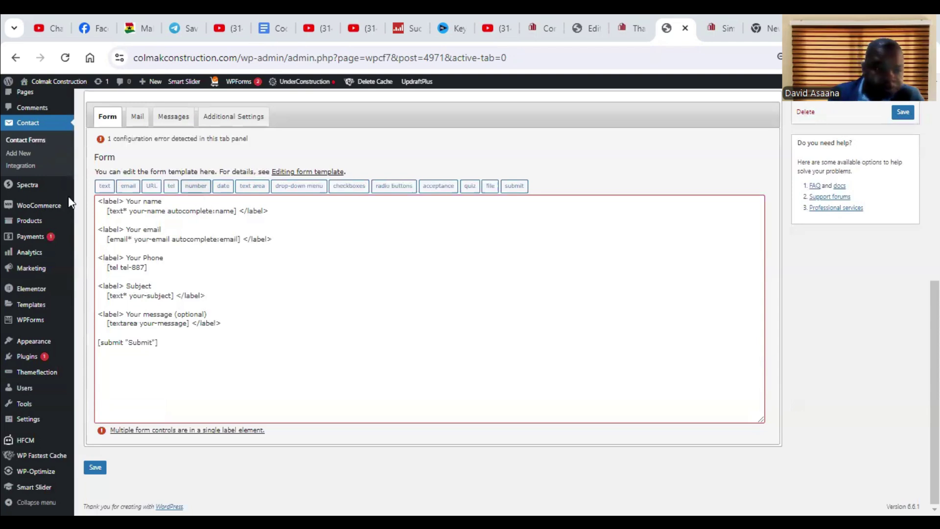
left_click(96, 202)
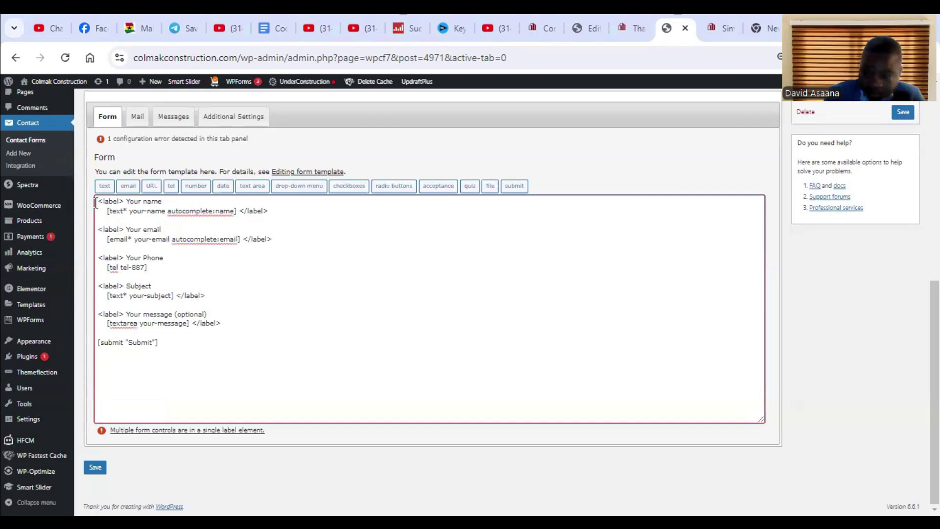
scroll(98, 203, "up", 1)
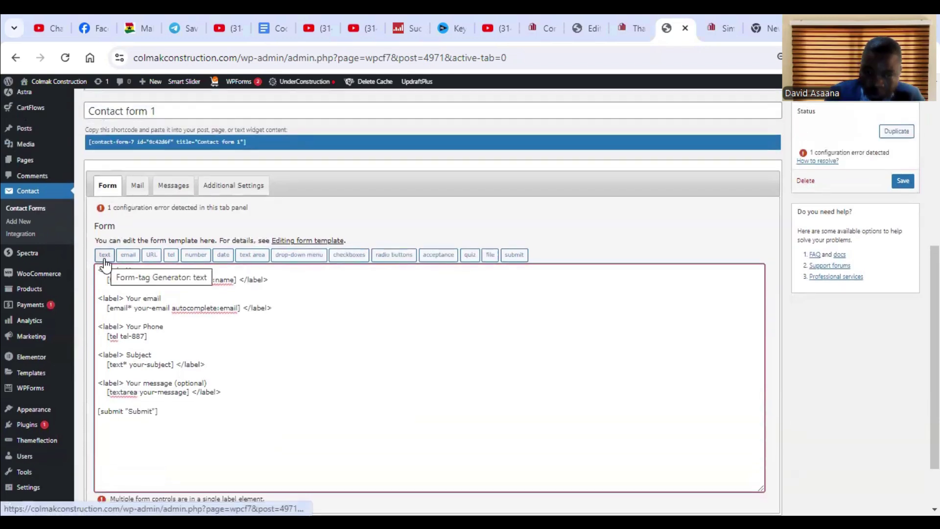
key("Return")
key("Return")
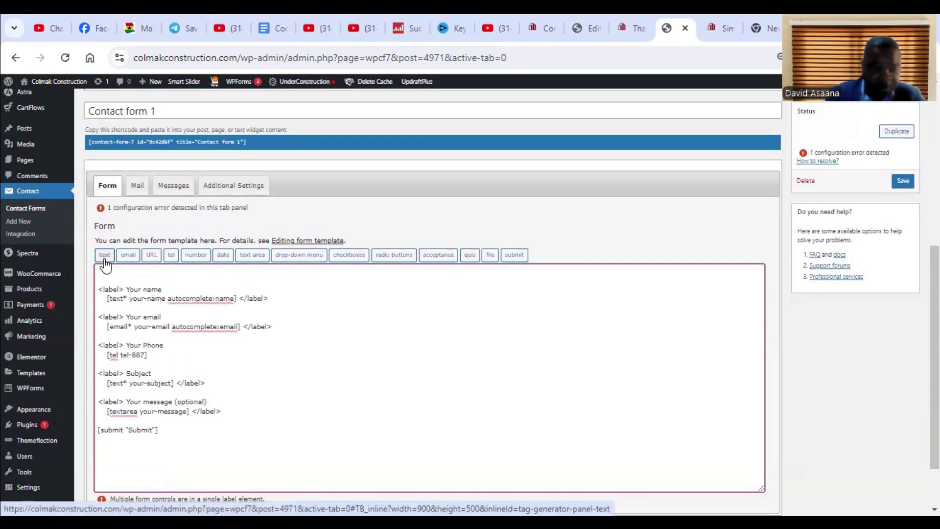
left_click(100, 272)
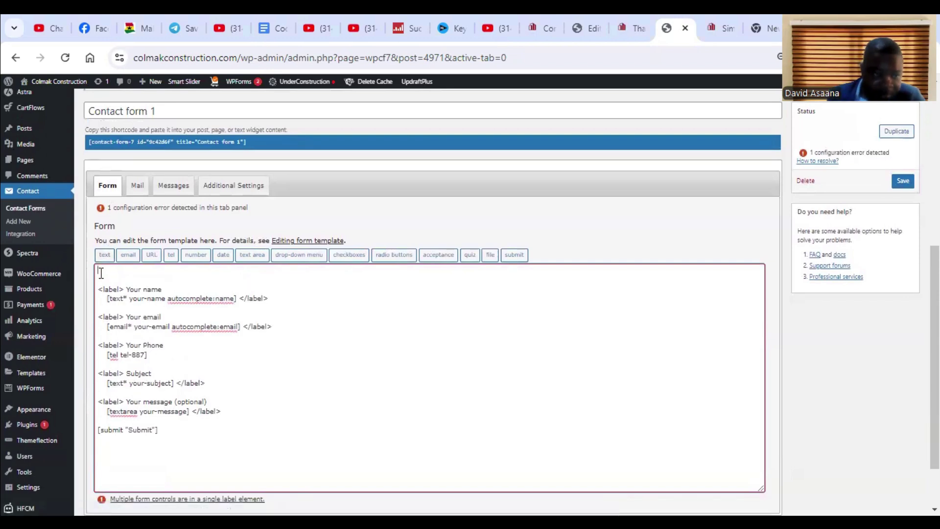
right_click(100, 273)
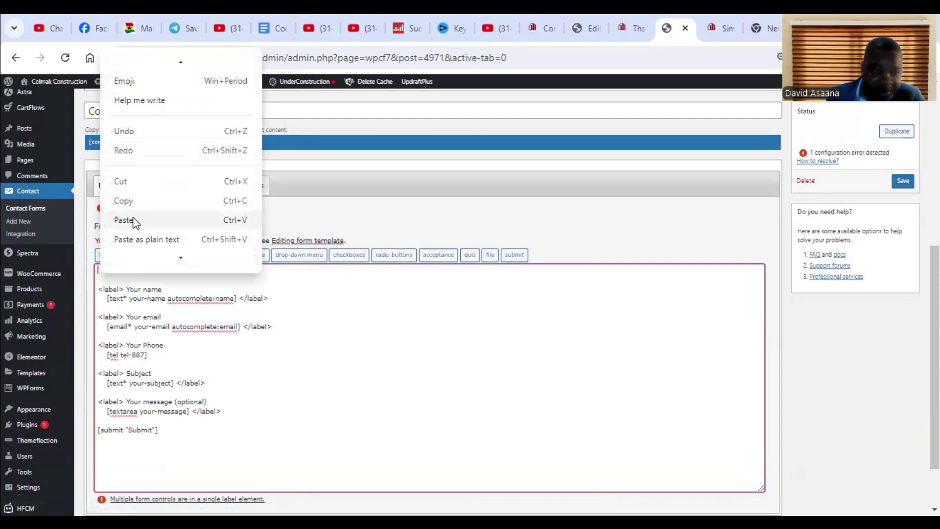
left_click(133, 219)
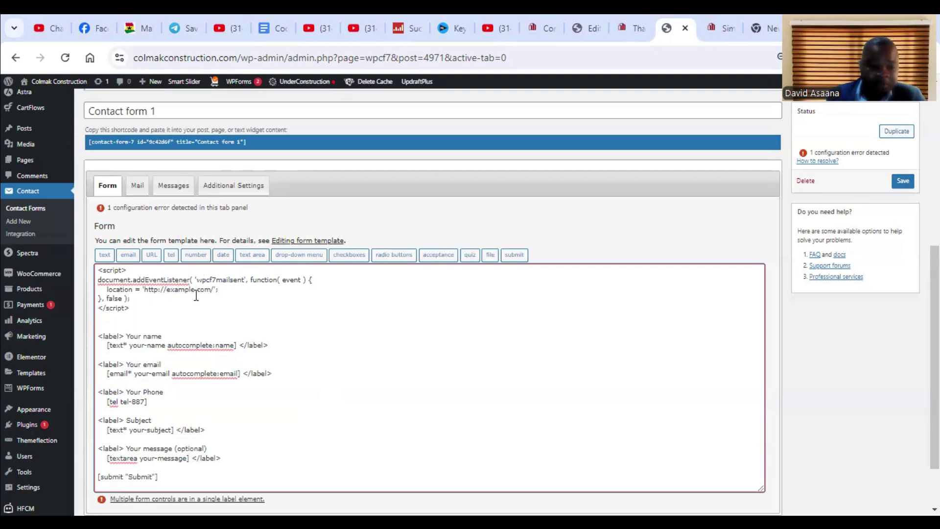
Step: Copy the domain colmakconstruction.com from the address of the open contact-us page
left_click(537, 26)
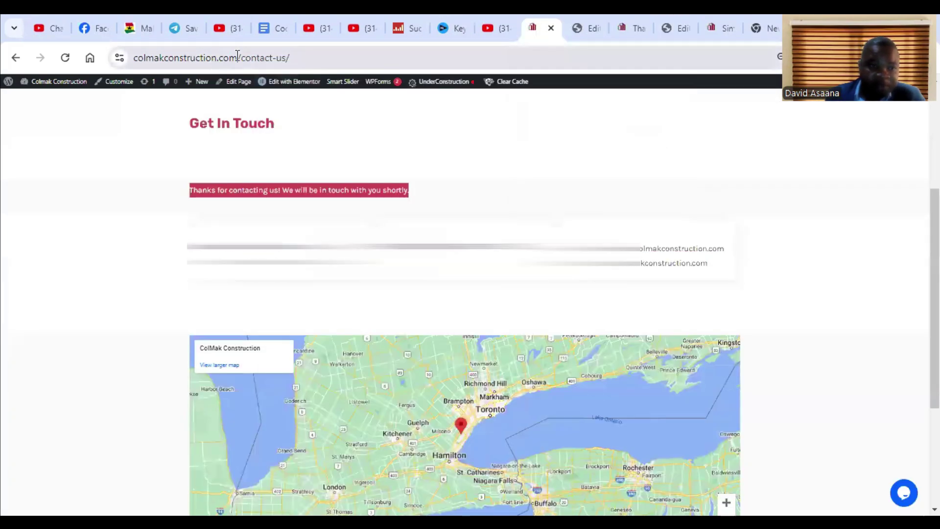
mouse_move(238, 58)
left_mouse_down()
mouse_move(128, 58)
mouse_move(266, 58)
mouse_move(253, 58)
left_mouse_up()
left_click(167, 57)
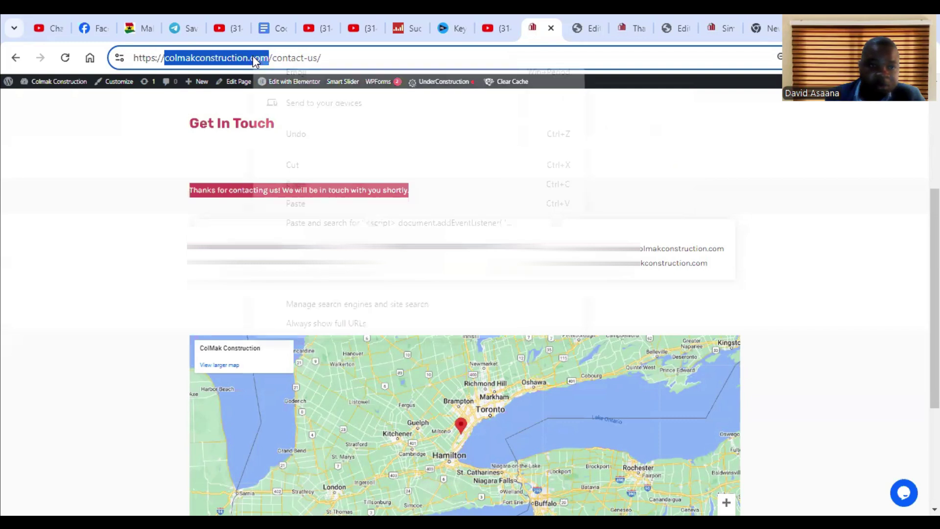
right_click(253, 57)
left_click(310, 186)
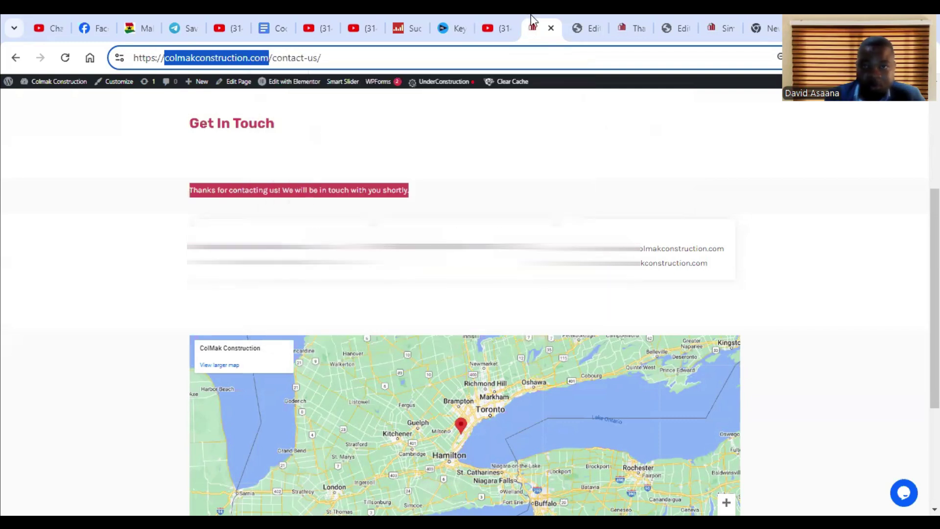
left_click(599, 18)
left_click(647, 14)
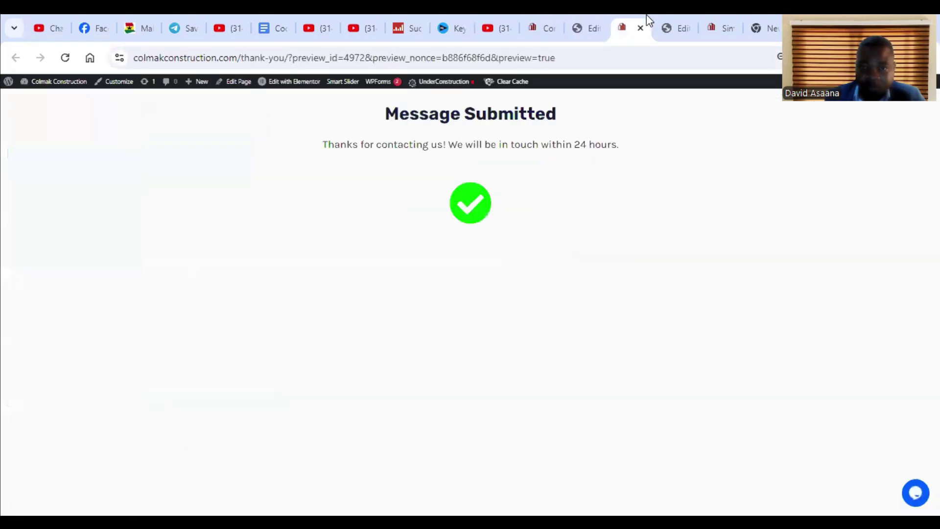
left_click(674, 14)
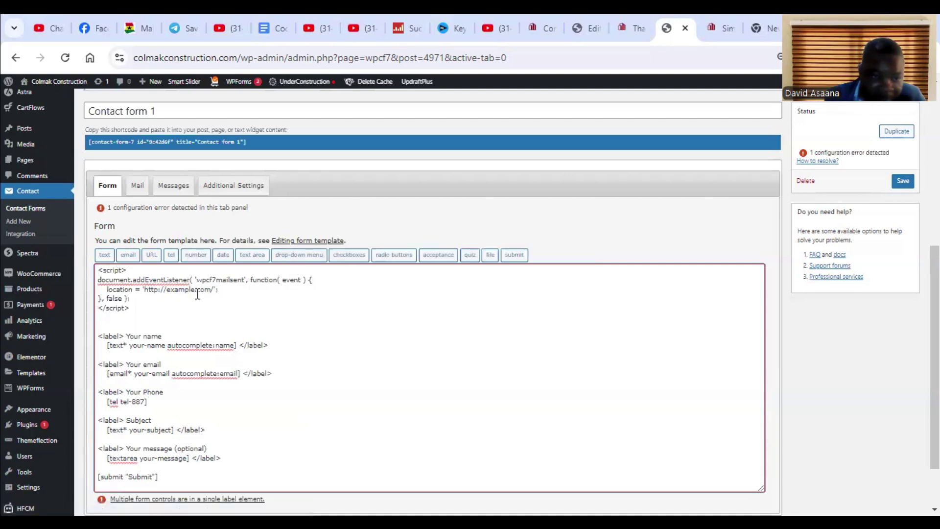
left_click_drag(211, 289, 166, 290)
key("ctrl+v")
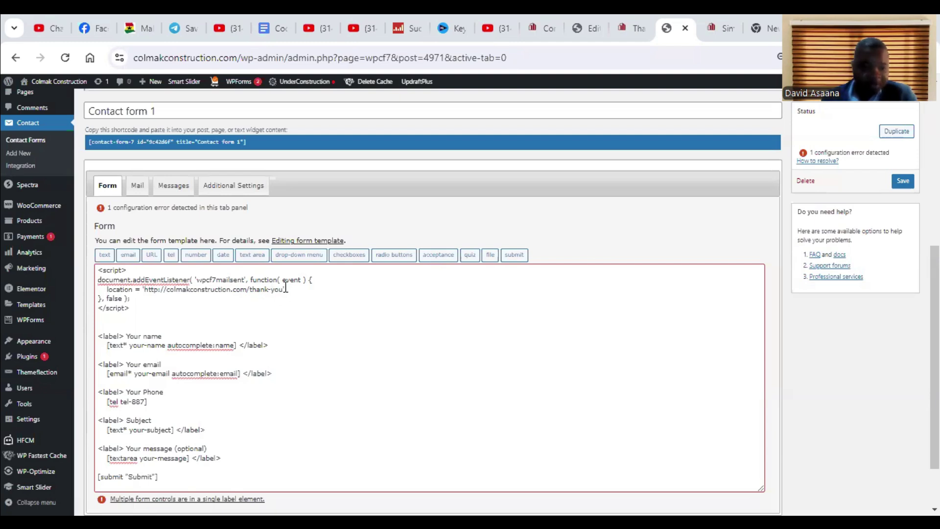
scroll(288, 272, "down", 2)
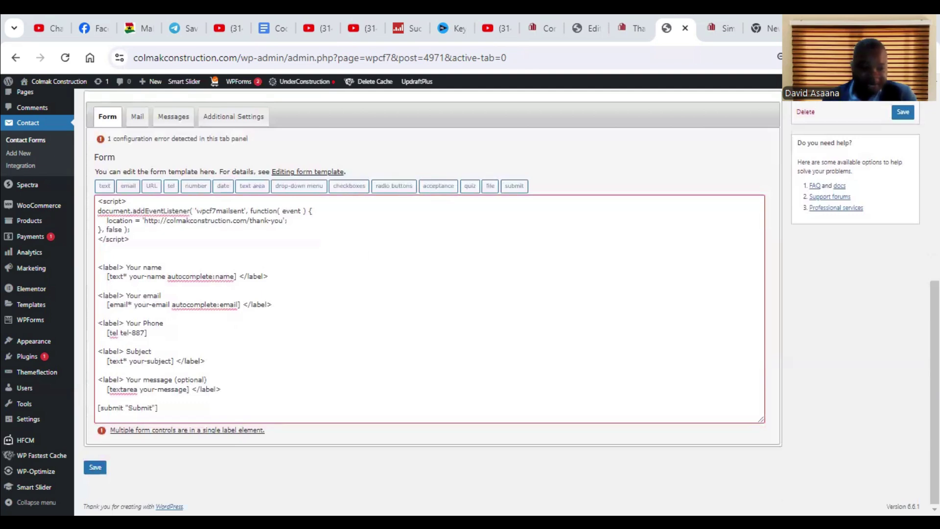
left_click(95, 468)
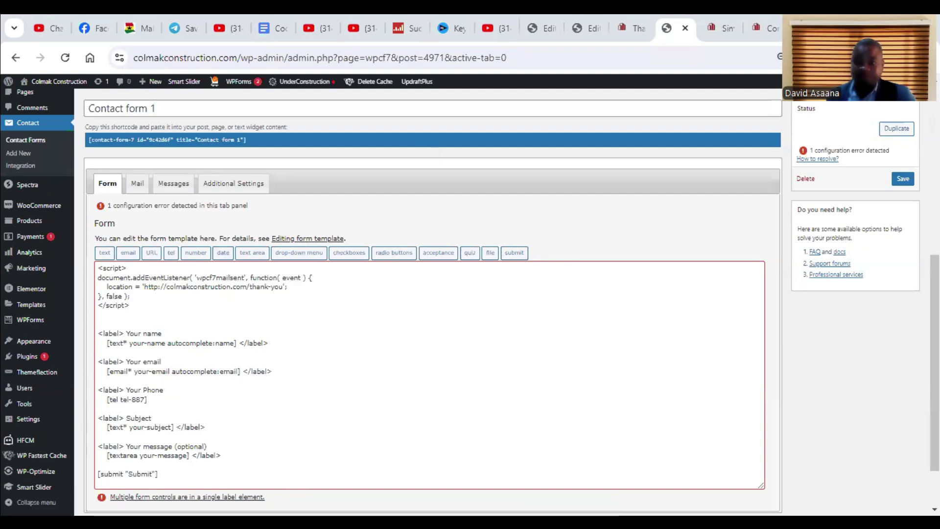
Step: Go to the live contact-us page and fill in the contact form's name and email for a test submission
left_click(762, 14)
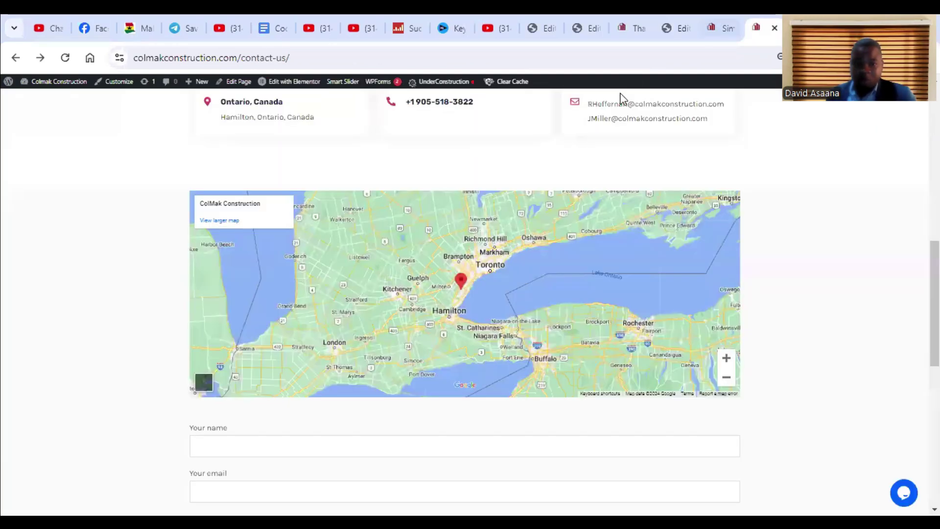
scroll(402, 276, "down", 7)
scroll(237, 308, "up", 4)
left_click(237, 308)
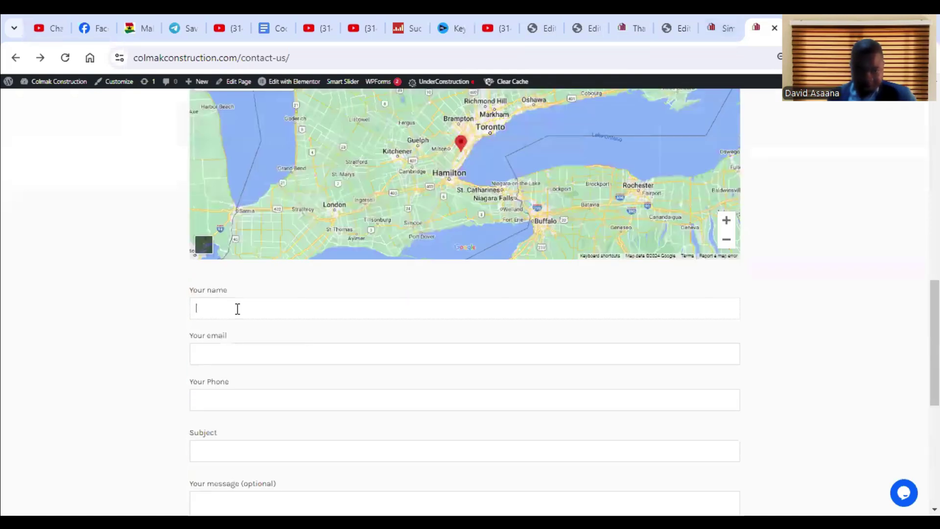
left_click(315, 354)
Step: Enter "hi" as both the subject and the message of the test enquiry and submit the form
scroll(295, 395, "down", 3)
left_click(235, 314)
type("hi")
left_click(226, 412)
type("hi")
scroll(315, 268, "down", 4)
left_click(226, 345)
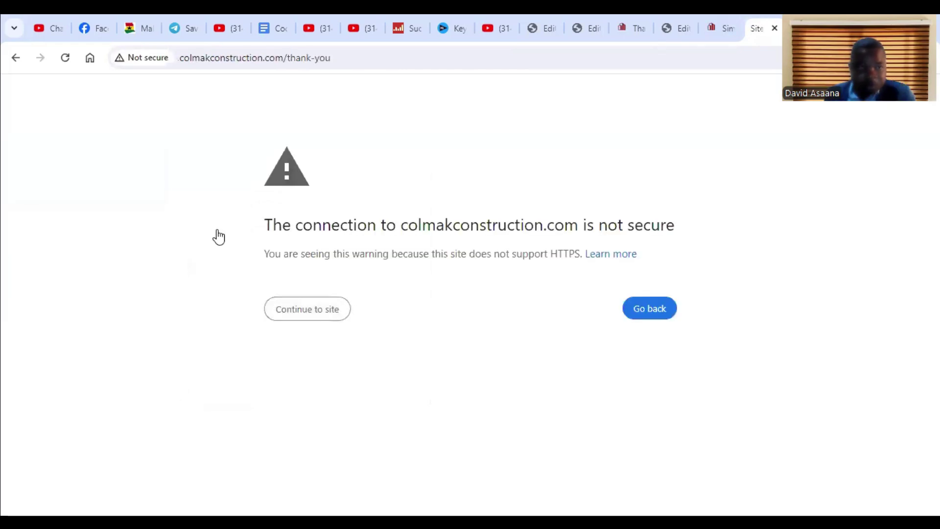
Step: Reload the thank-you page that the form redirects to
left_click(67, 59)
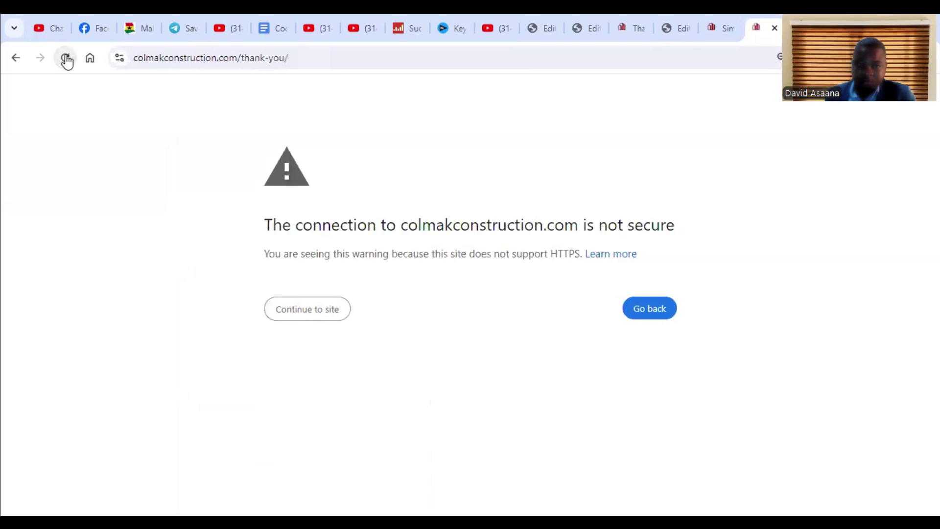
left_click(66, 59)
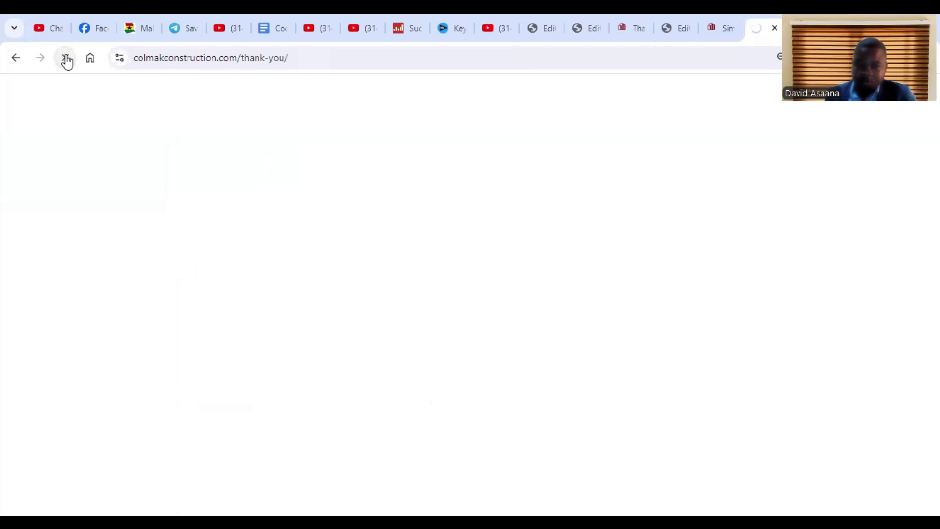